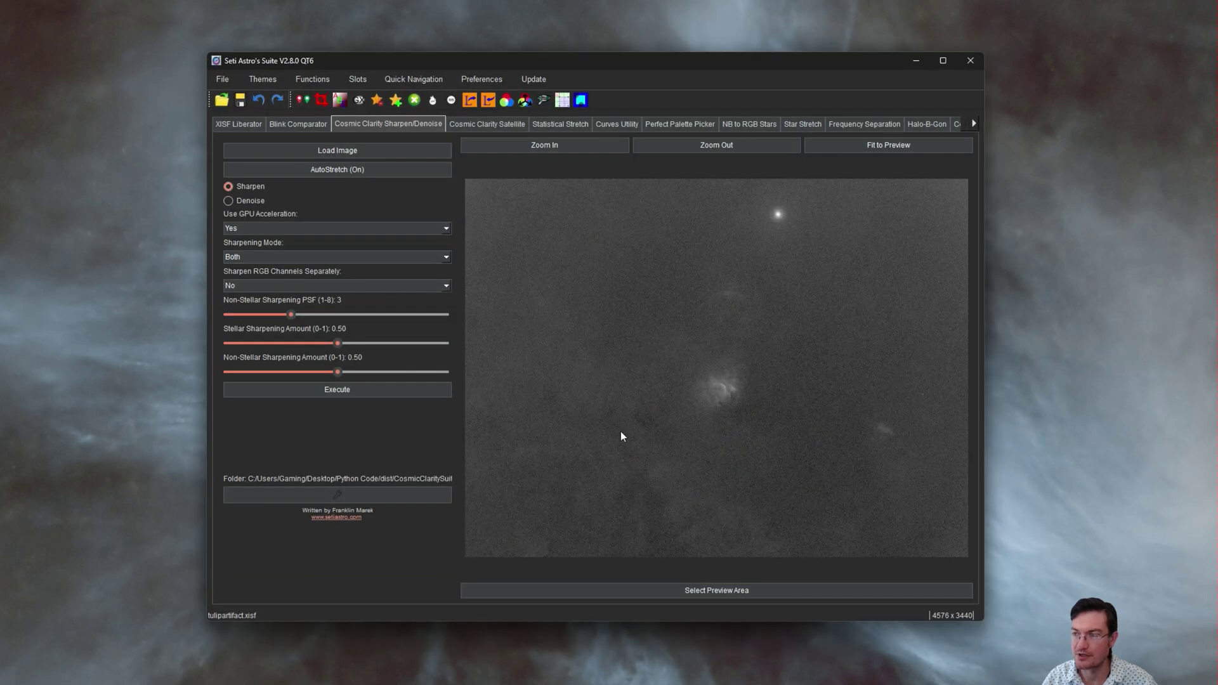
# - Maximize the window, then pan and zoom around the tulip artifact image to inspect it
pyautogui.doubleClick(580, 64)
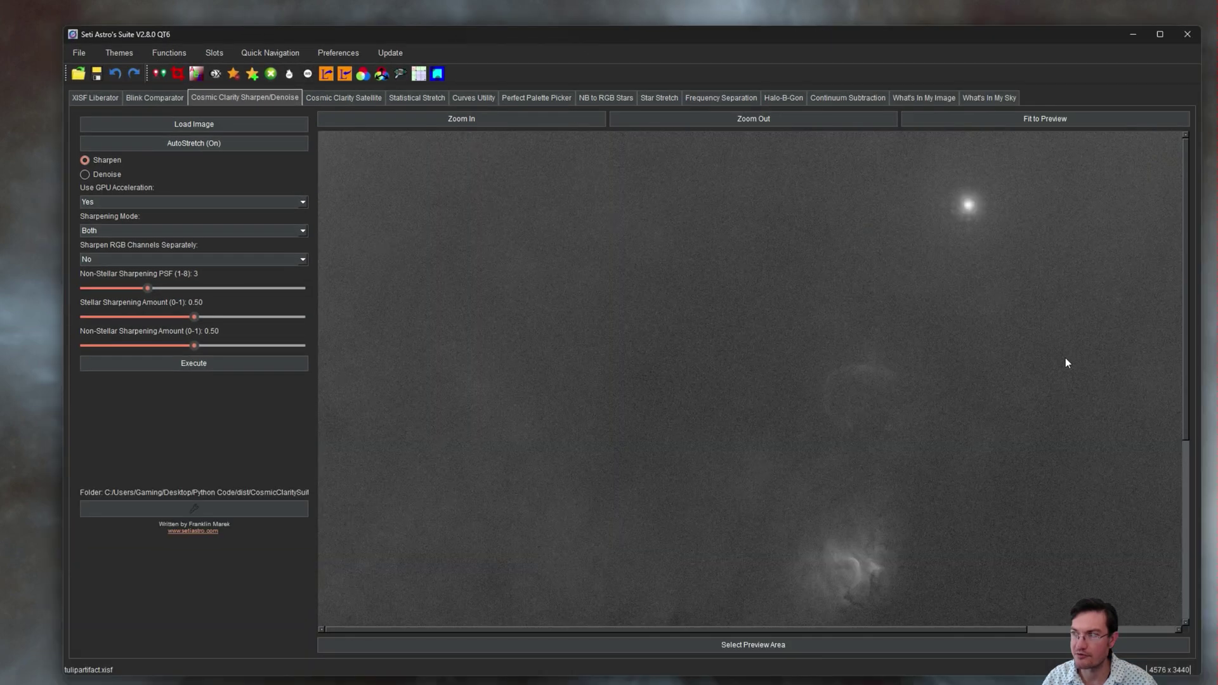
pyautogui.moveTo(1065, 358); pyautogui.dragTo(888, 408)
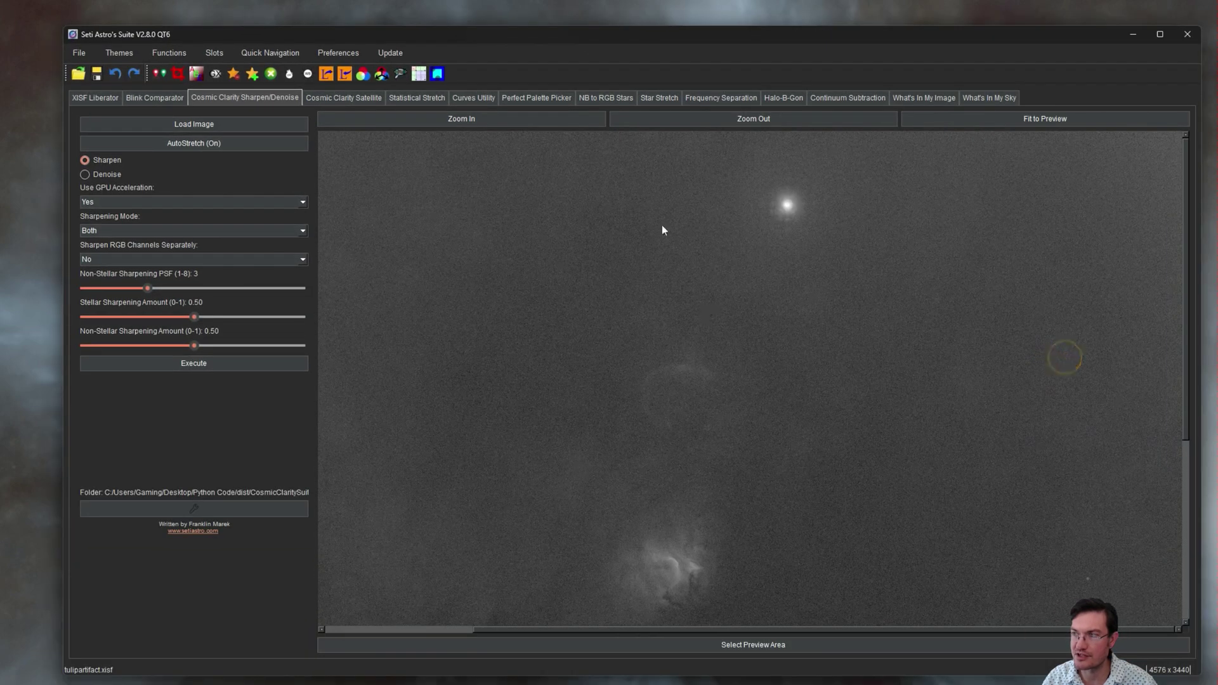
pyautogui.click(420, 118)
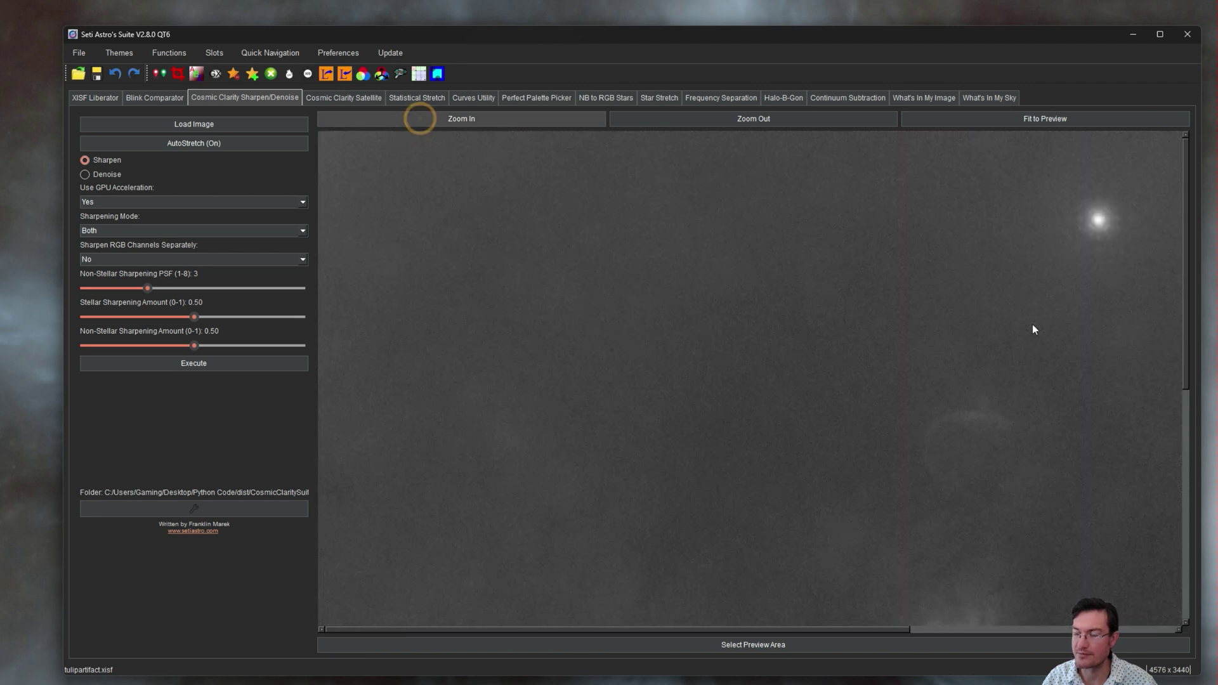
pyautogui.moveTo(1029, 323); pyautogui.dragTo(742, 394)
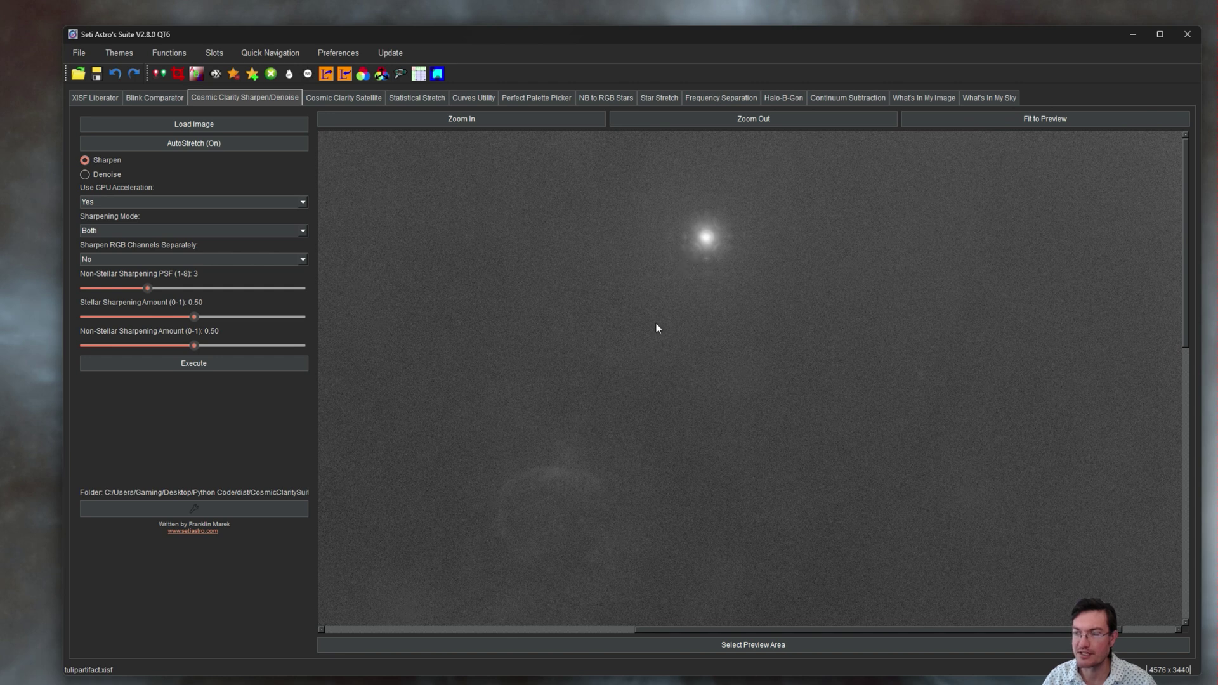
pyautogui.click(687, 121)
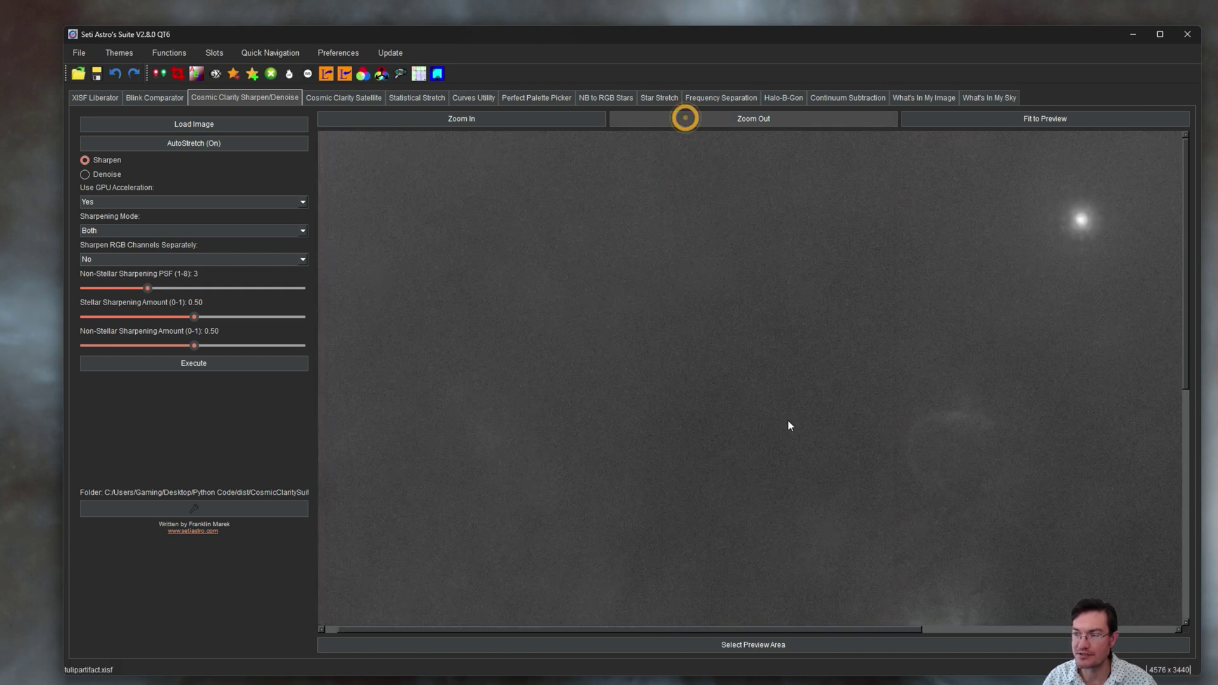
pyautogui.scroll(-1, 797, 438)
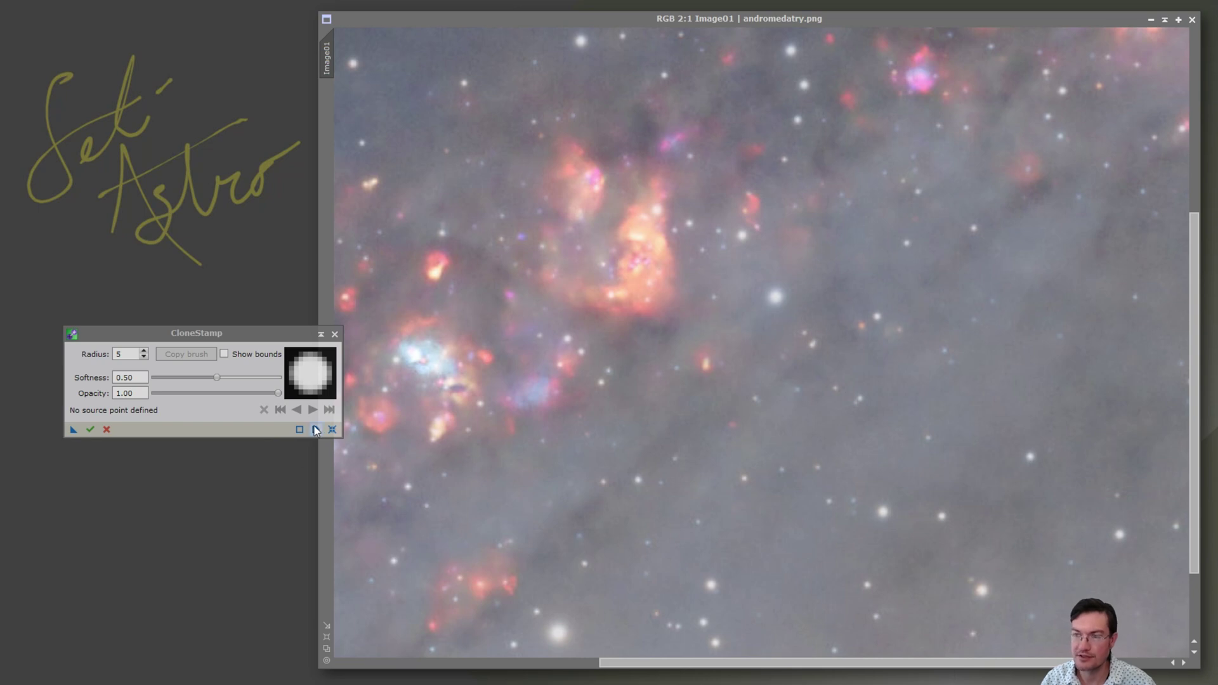
# - Set a clone source point and a CloneStamp brush radius of 25
pyautogui.click(330, 432)
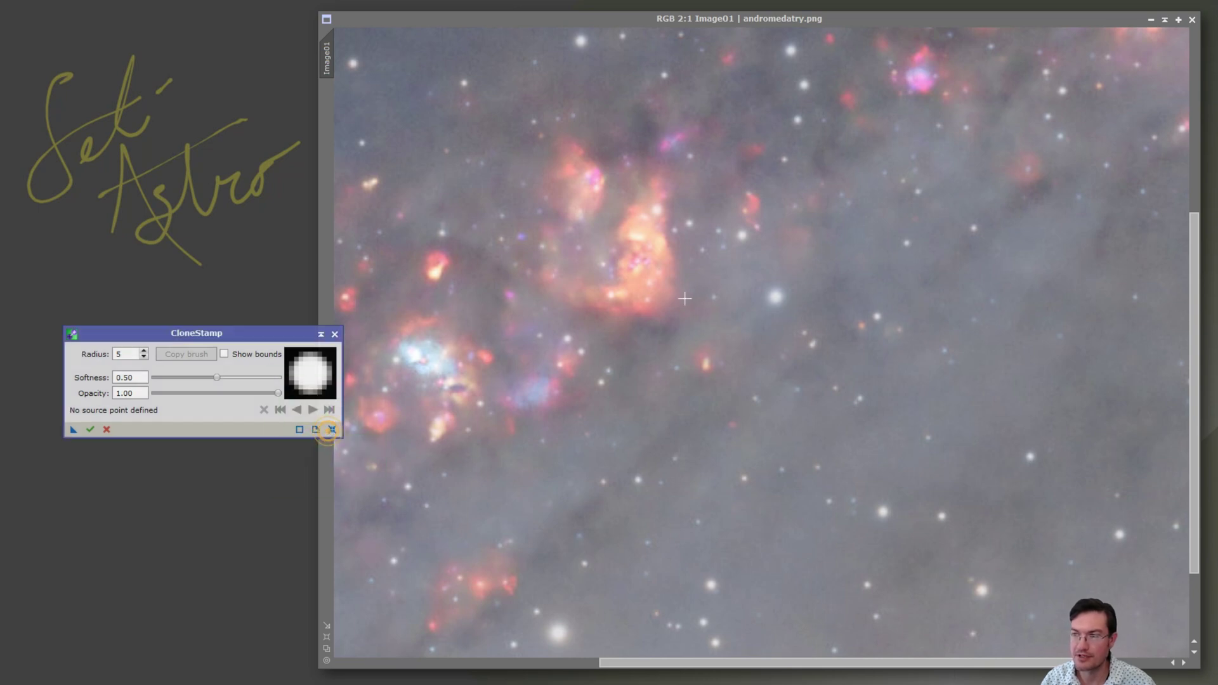
pyautogui.keyDown('ctrl'); pyautogui.click(827, 345); pyautogui.keyUp('ctrl')
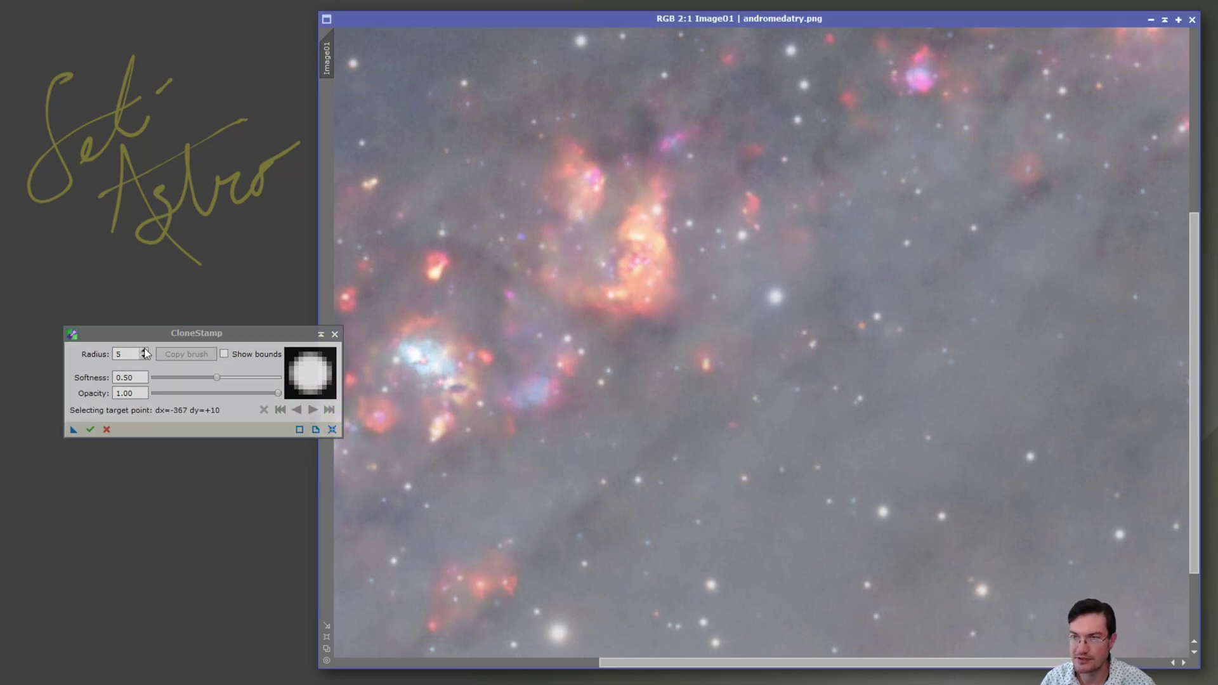
pyautogui.doubleClick(132, 351)
pyautogui.write('2')
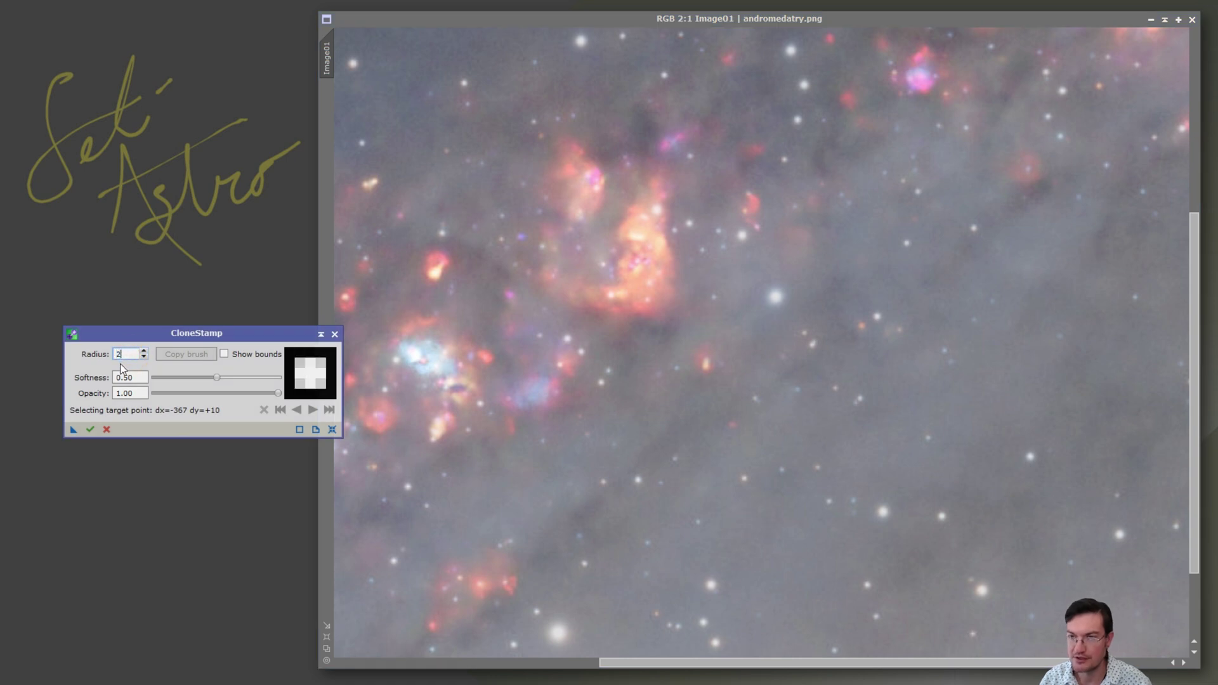
pyautogui.write('00')
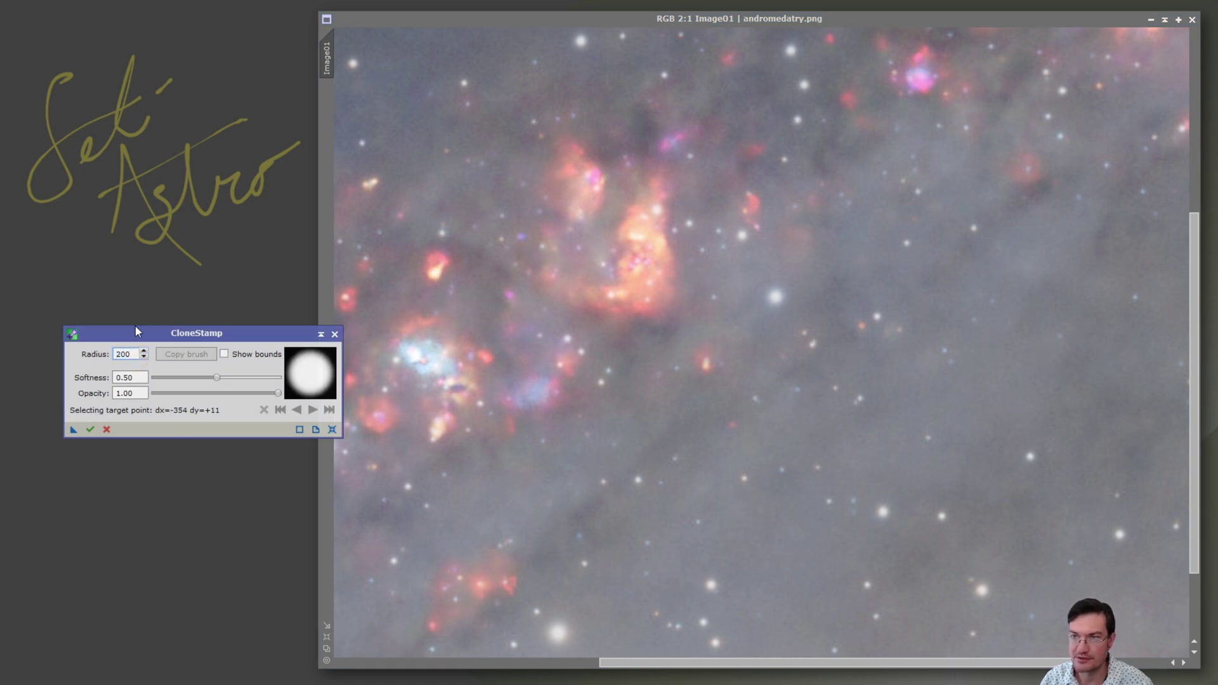
pyautogui.press('BackSpace')
pyautogui.press('BackSpace')
pyautogui.write('50')
pyautogui.press('BackSpace')
# - Test-stamp over the star beside the nebula, set softness to 0.73, and undo the dabs
pyautogui.click(782, 300)
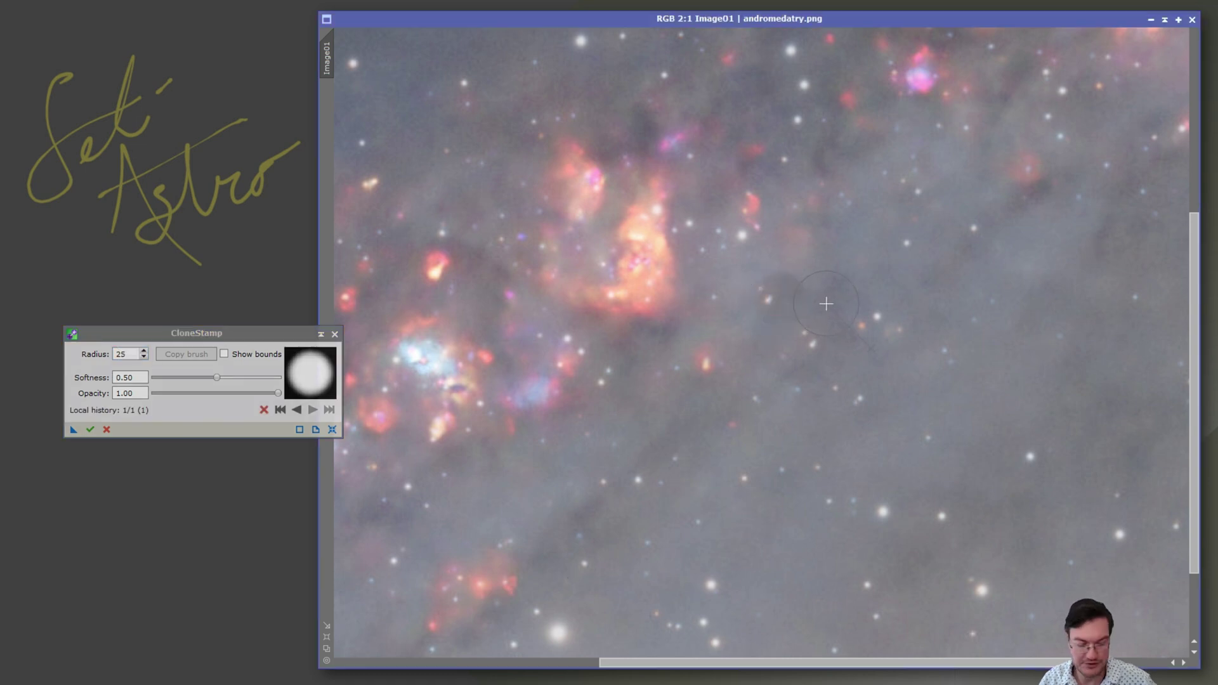
pyautogui.hotkey('ctrl', 'z')
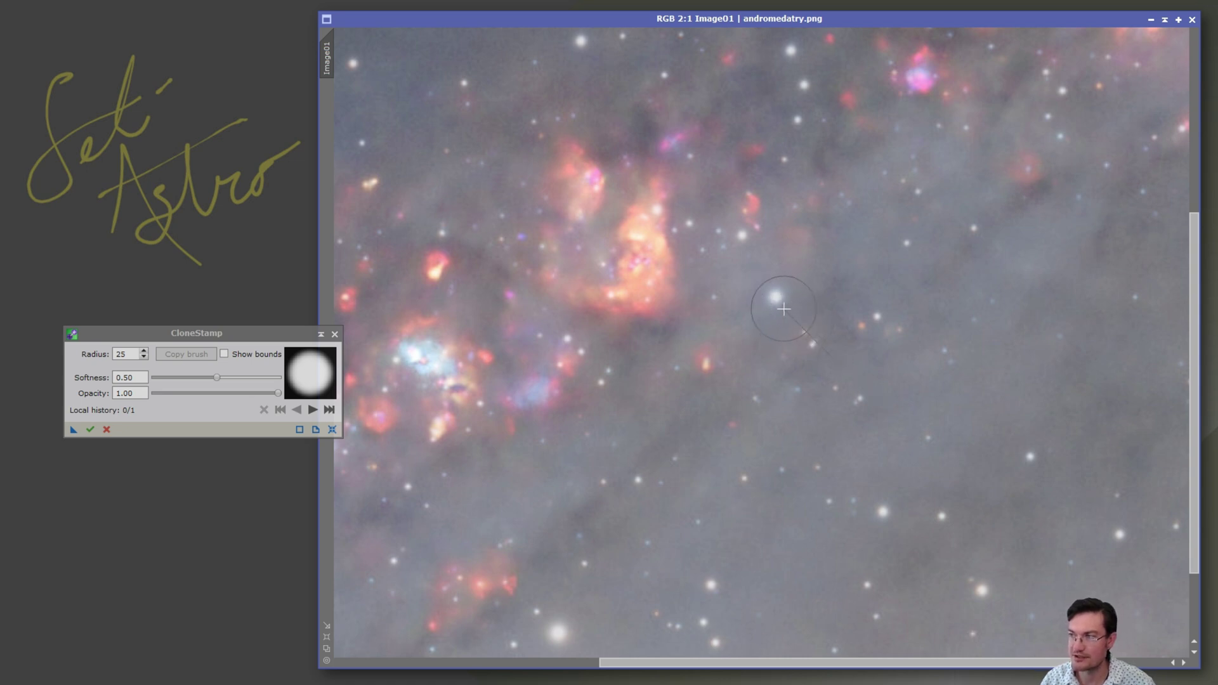
pyautogui.click(782, 305)
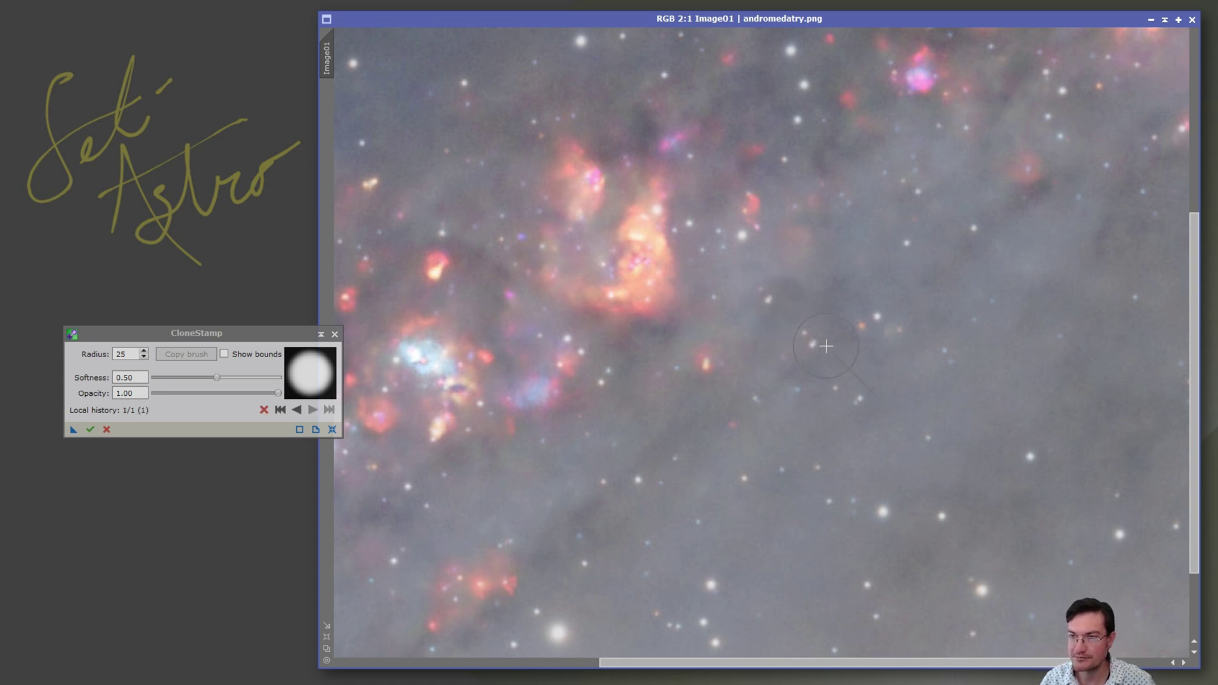
pyautogui.moveTo(216, 377); pyautogui.dragTo(245, 376)
pyautogui.click(789, 319)
pyautogui.hotkey('ctrl', 'z')
pyautogui.hotkey('ctrl', 'z')
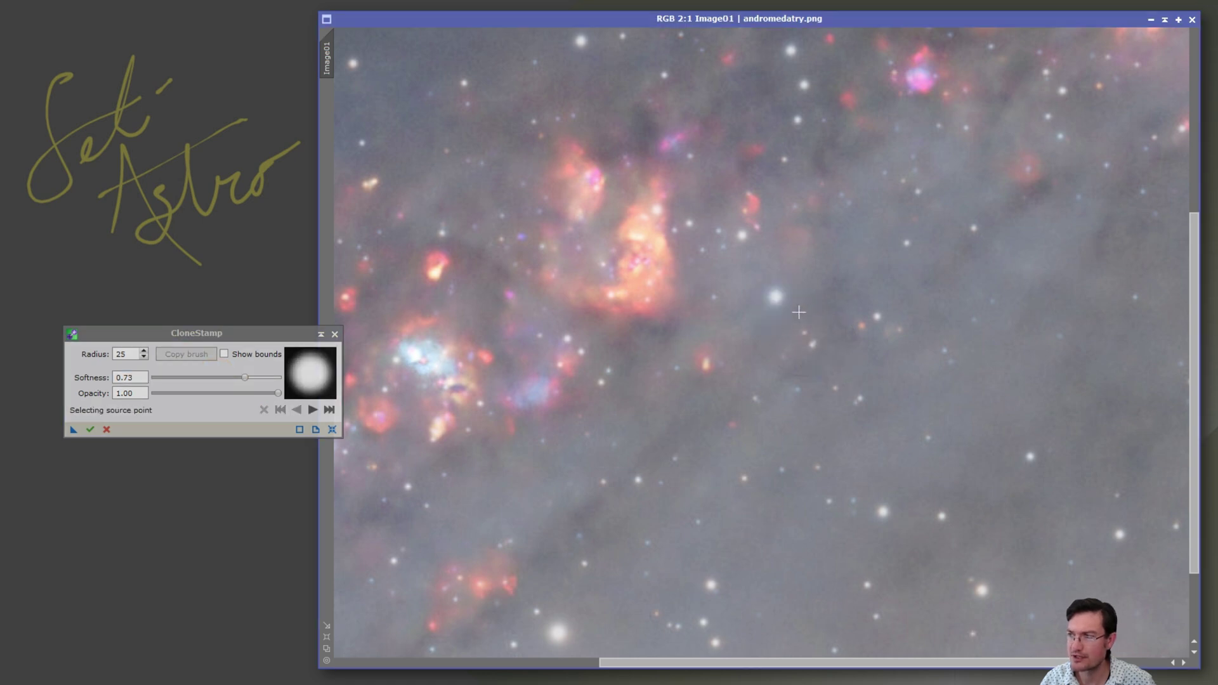
# - Try different clone source points, stamp over the star again, and undo it
pyautogui.keyDown('ctrl'); pyautogui.click(784, 300); pyautogui.keyUp('ctrl')
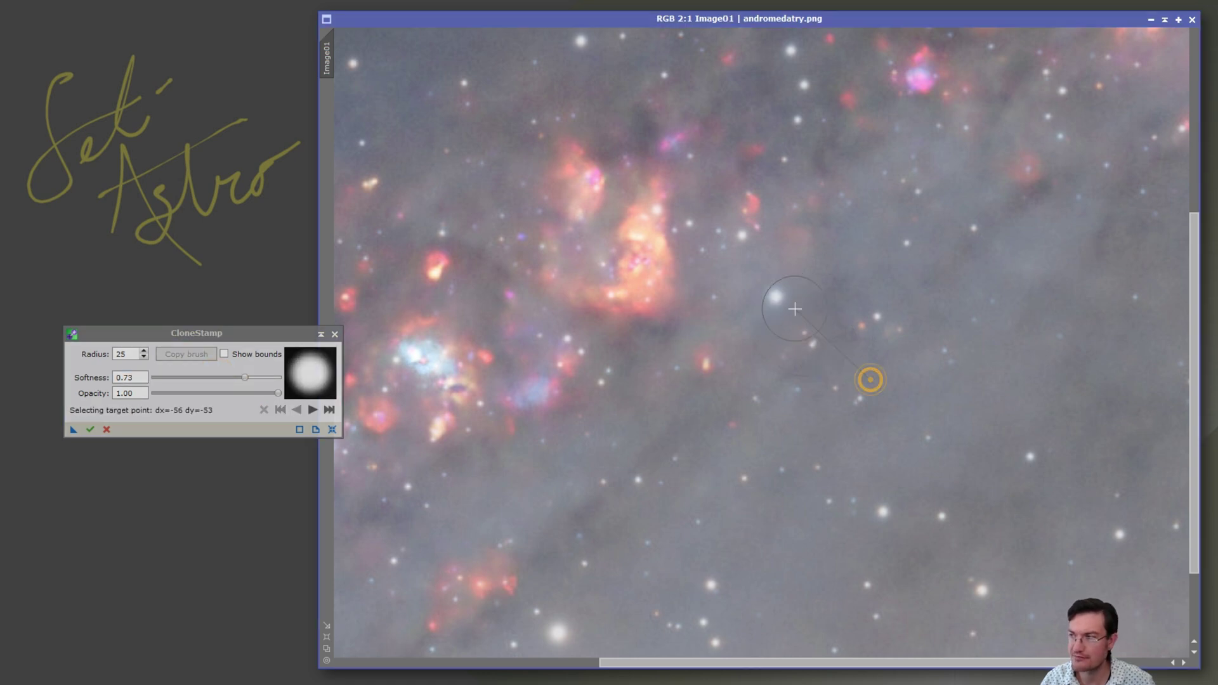
pyautogui.keyDown('ctrl'); pyautogui.click(862, 245); pyautogui.keyUp('ctrl')
pyautogui.click(771, 295)
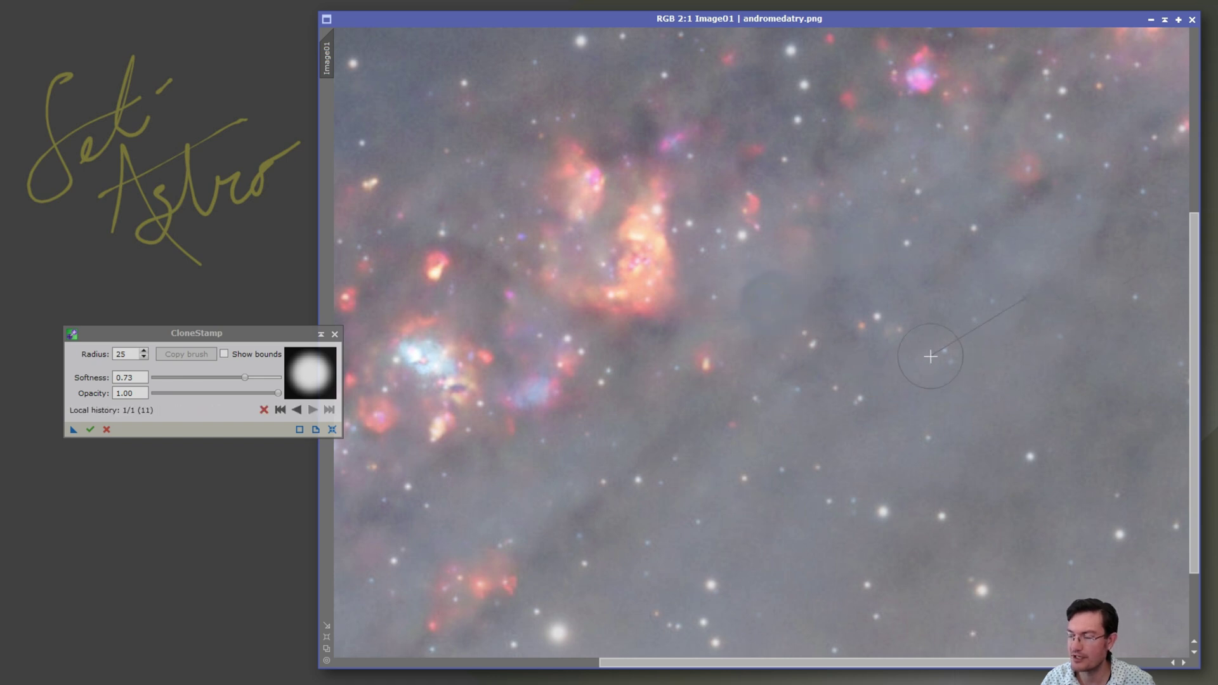
pyautogui.hotkey('ctrl', 'z')
pyautogui.keyDown('ctrl'); pyautogui.click(667, 288); pyautogui.keyUp('ctrl')
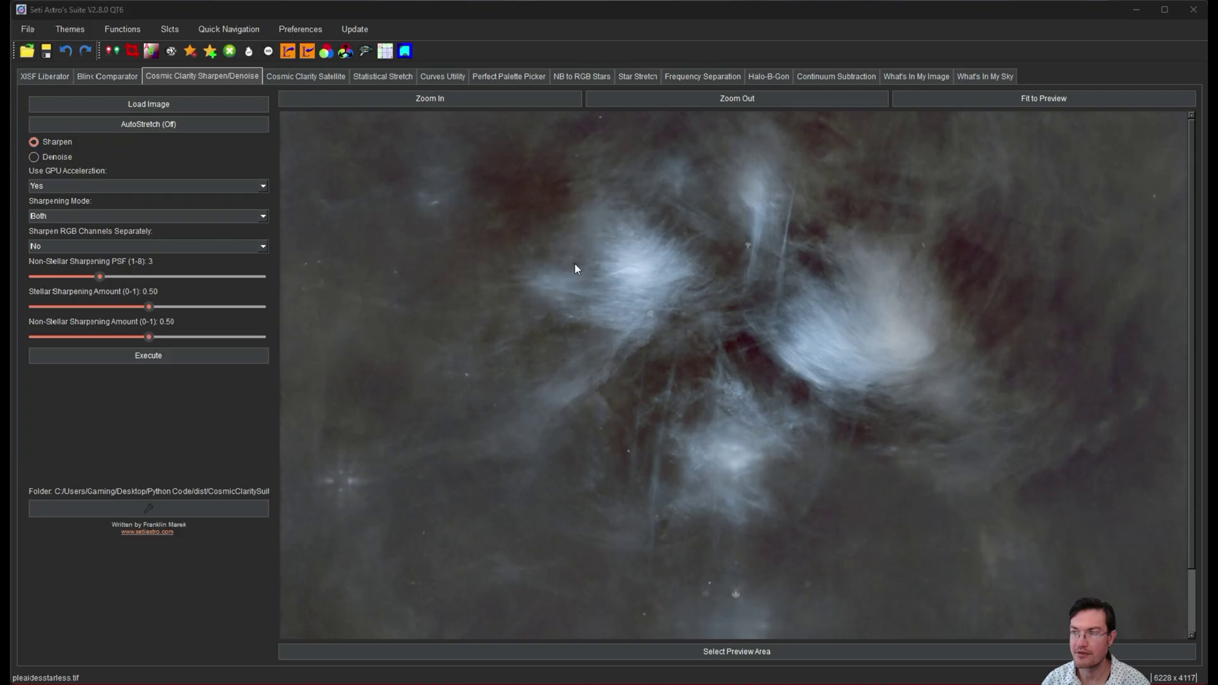
# - Zoom three steps into the starless Pleiades, then launch Blemish Blaster from Functions
pyautogui.click(491, 101)
pyautogui.click(416, 98)
pyautogui.click(463, 99)
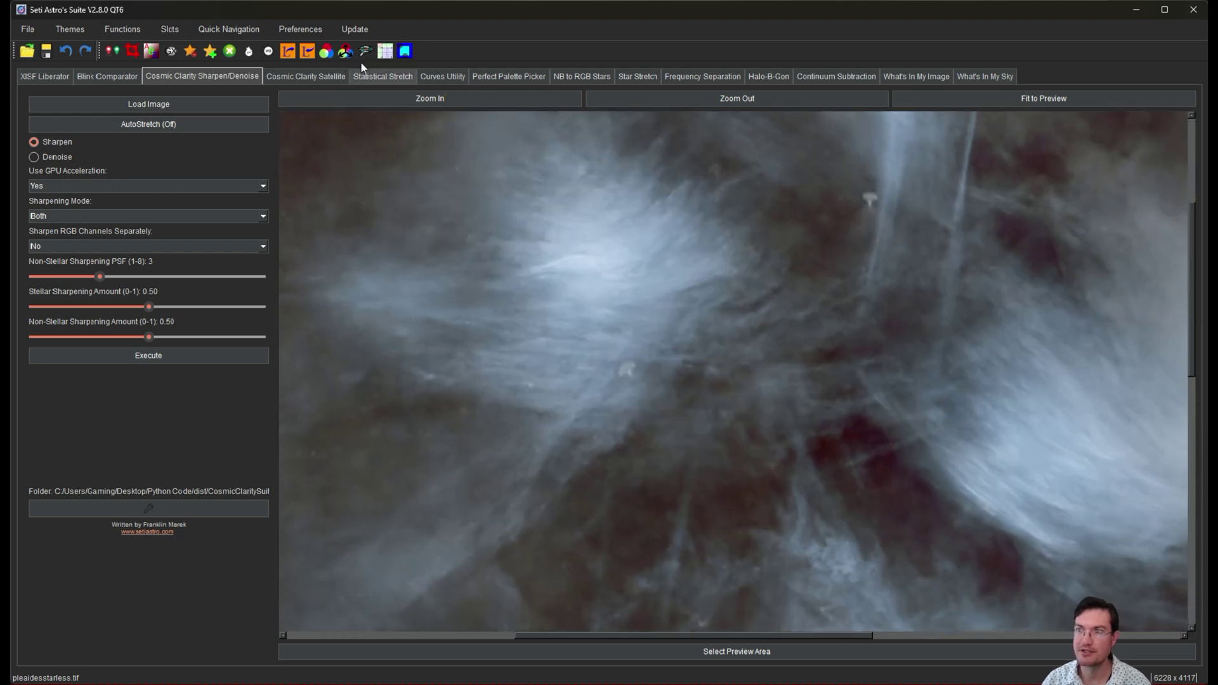
pyautogui.click(127, 33)
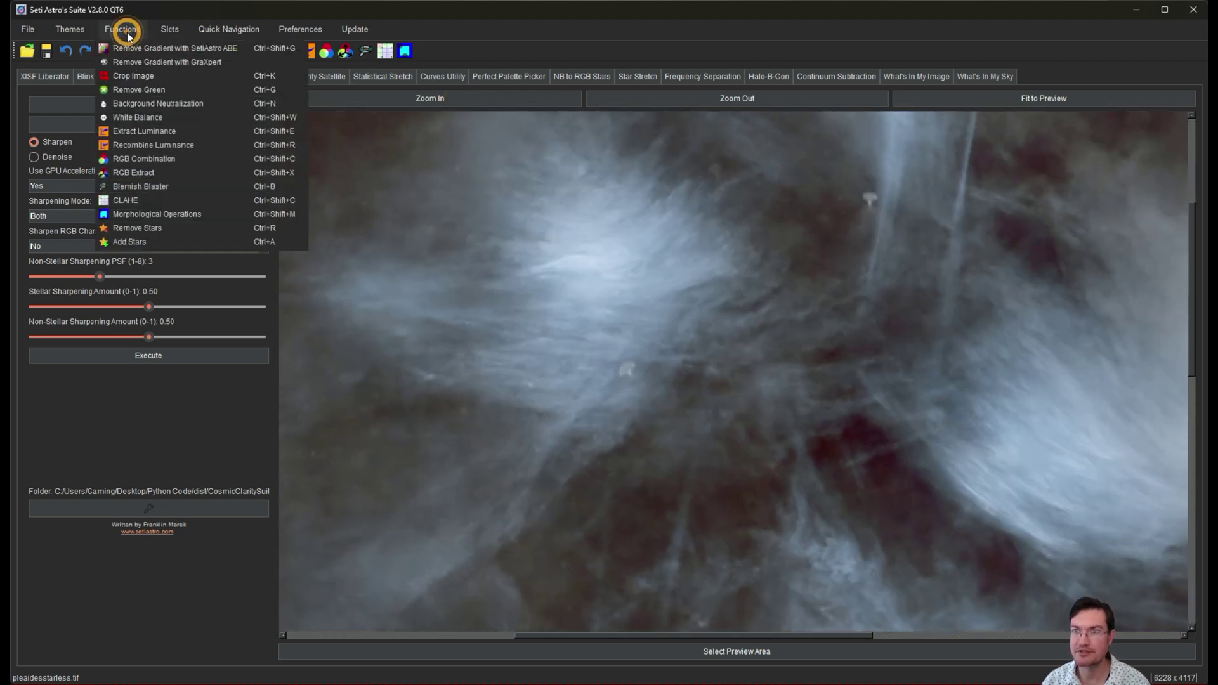
pyautogui.click(162, 189)
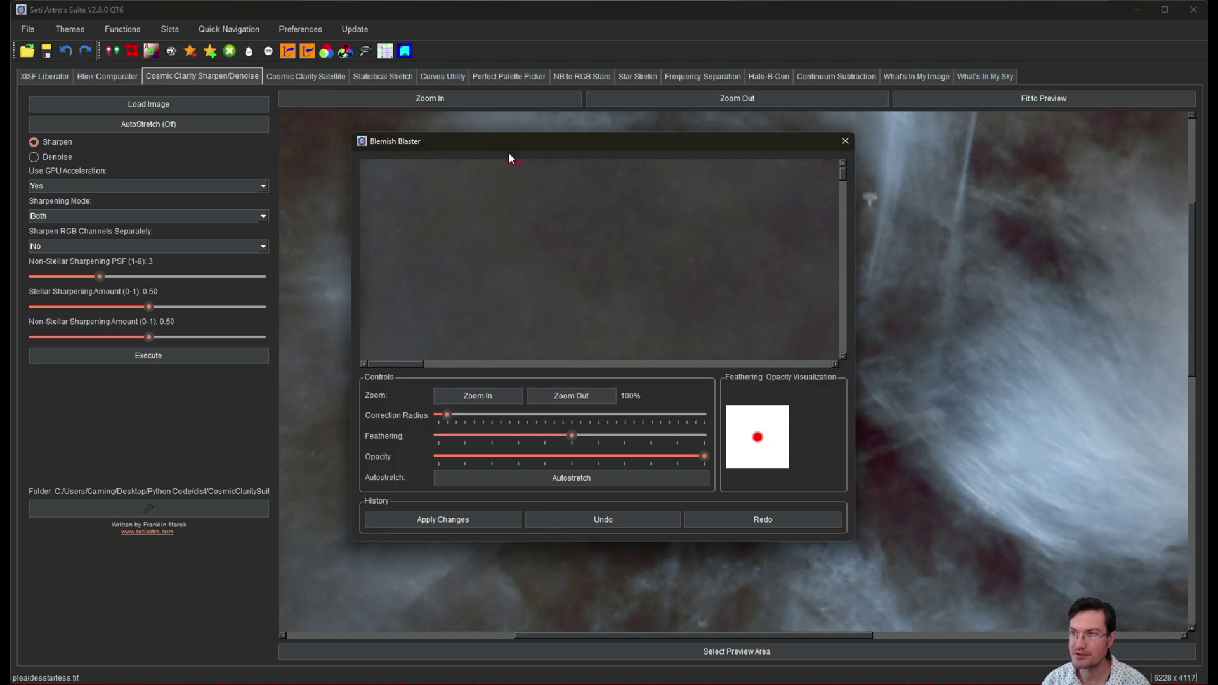
# - Move the Blemish Blaster window to the top-left and enlarge it to nearly full screen
pyautogui.moveTo(512, 141); pyautogui.dragTo(340, 31)
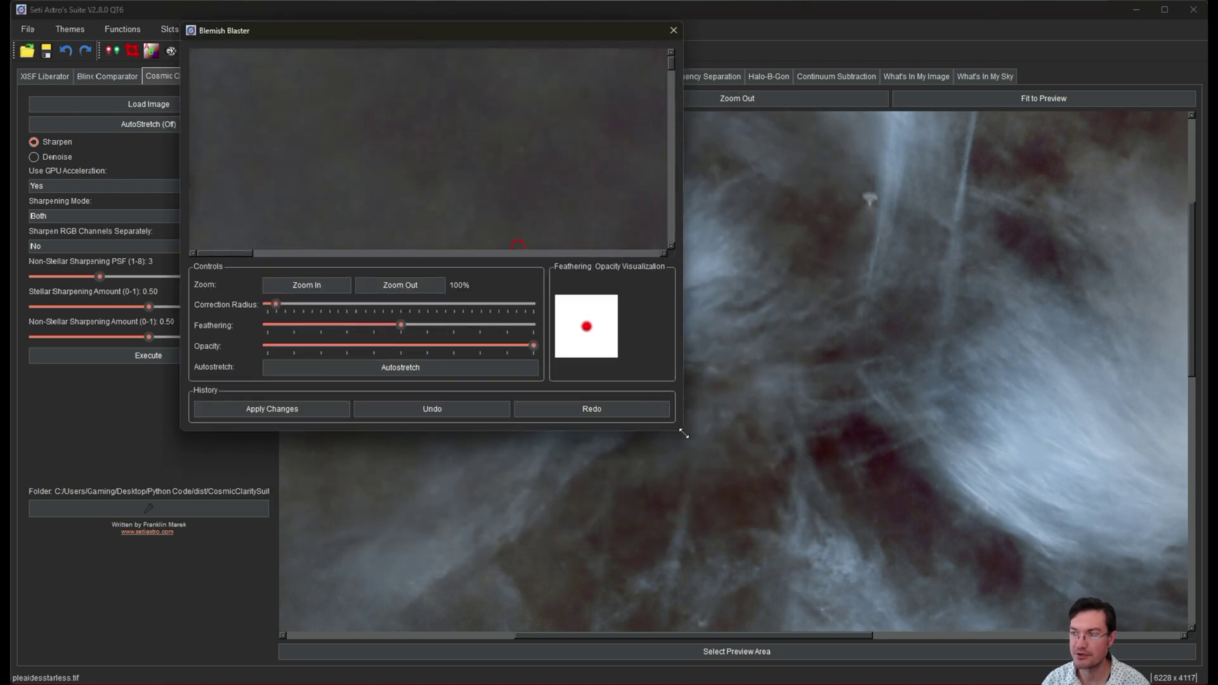
pyautogui.moveTo(684, 434); pyautogui.dragTo(1187, 680)
pyautogui.moveTo(327, 501); pyautogui.dragTo(571, 496)
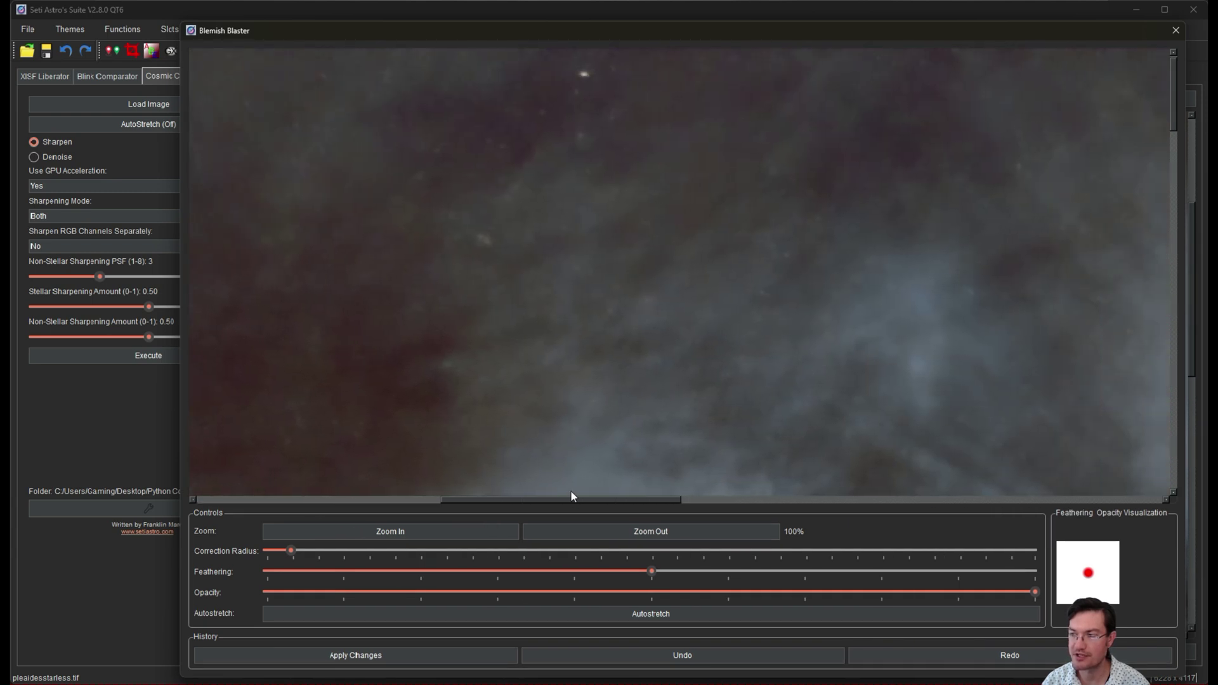
# - Zoom the preview out, then back in to 125% on the Pleiades nebulosity
pyautogui.click(536, 533)
pyautogui.click(571, 534)
pyautogui.click(609, 538)
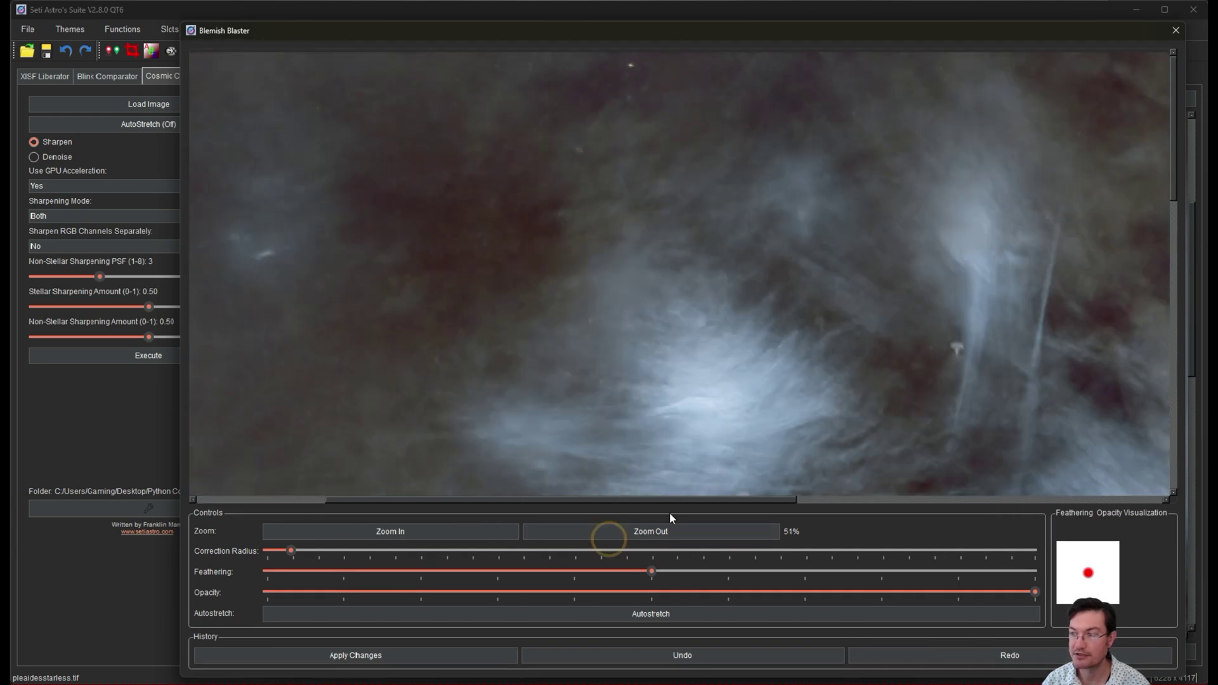
pyautogui.moveTo(695, 500); pyautogui.dragTo(808, 501)
pyautogui.click(467, 532)
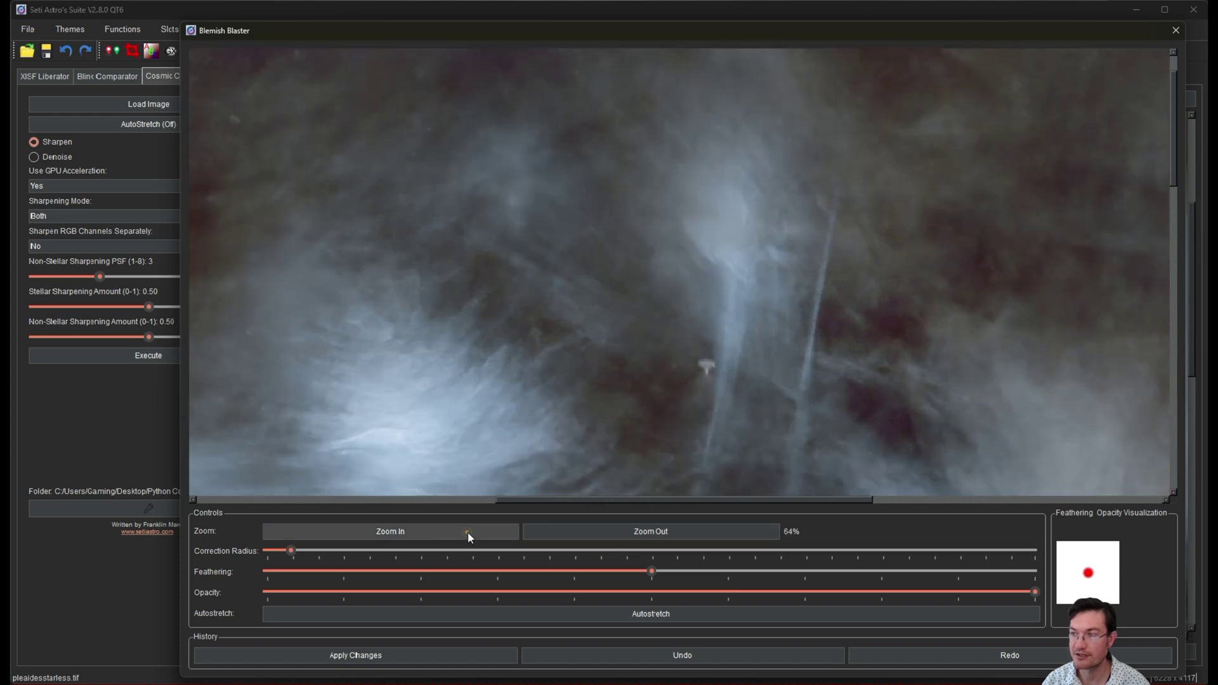
pyautogui.click(468, 532)
pyautogui.click(469, 532)
pyautogui.click(469, 532)
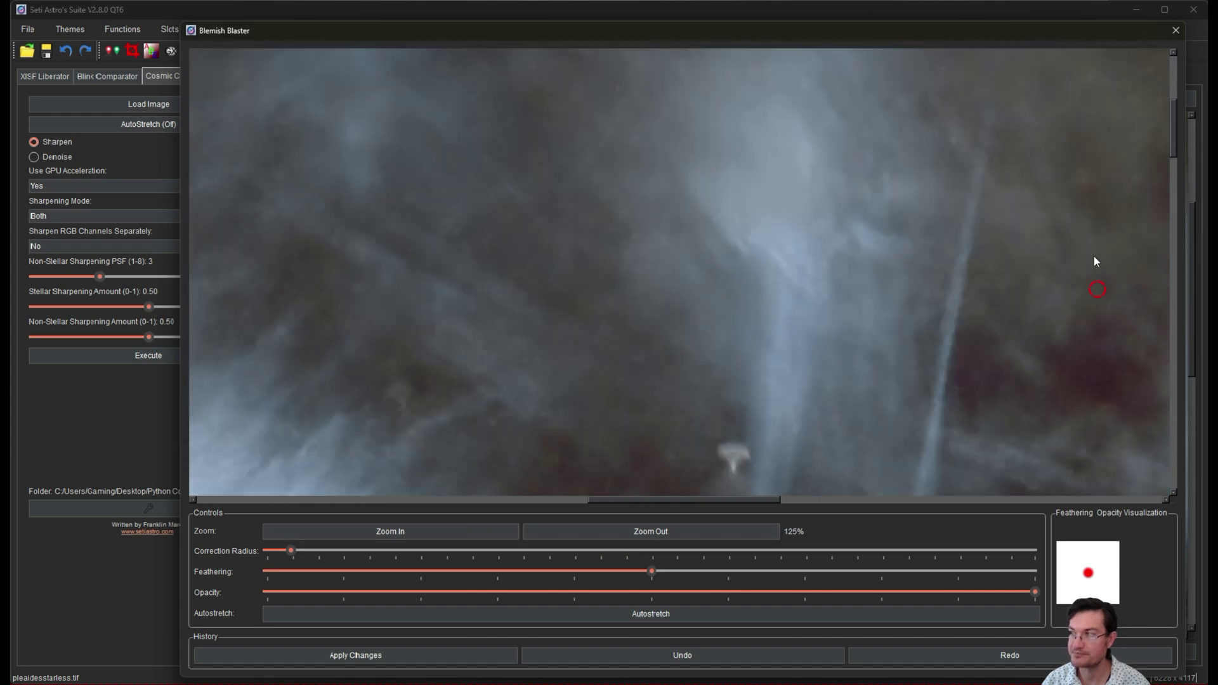
pyautogui.moveTo(1175, 113); pyautogui.dragTo(1161, 194)
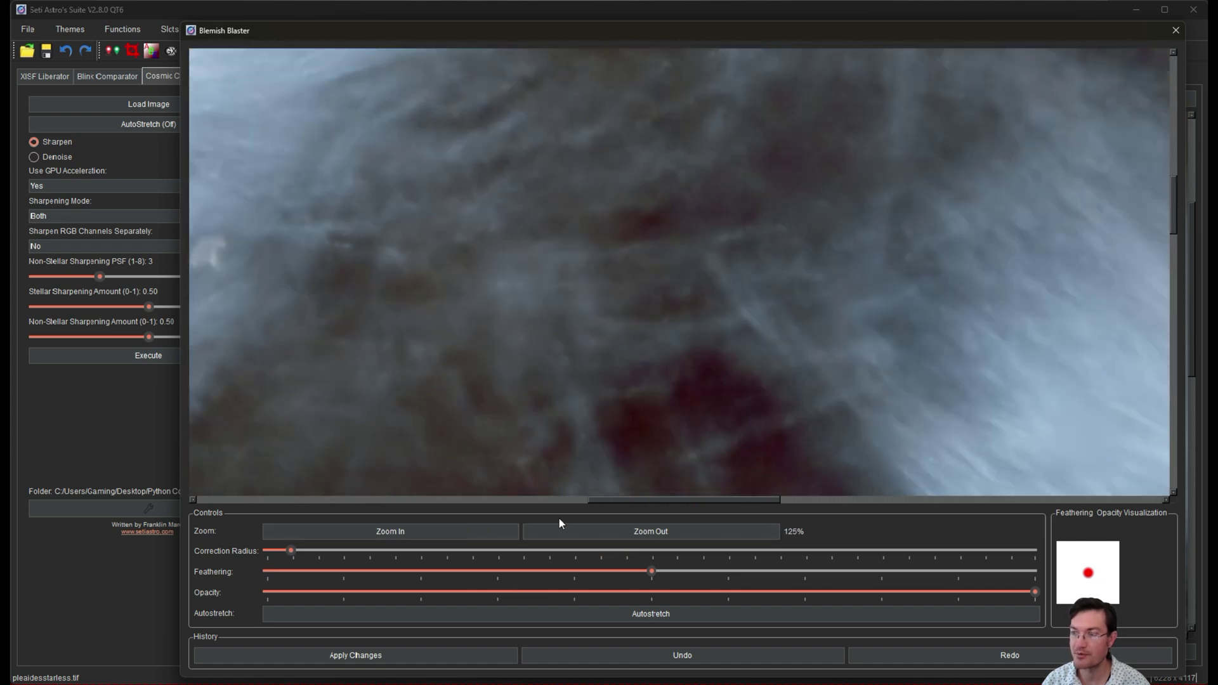
# - Bring the pale blob into view and enlarge the correction radius, adjusting feathering and opacity
pyautogui.moveTo(621, 503); pyautogui.dragTo(540, 505)
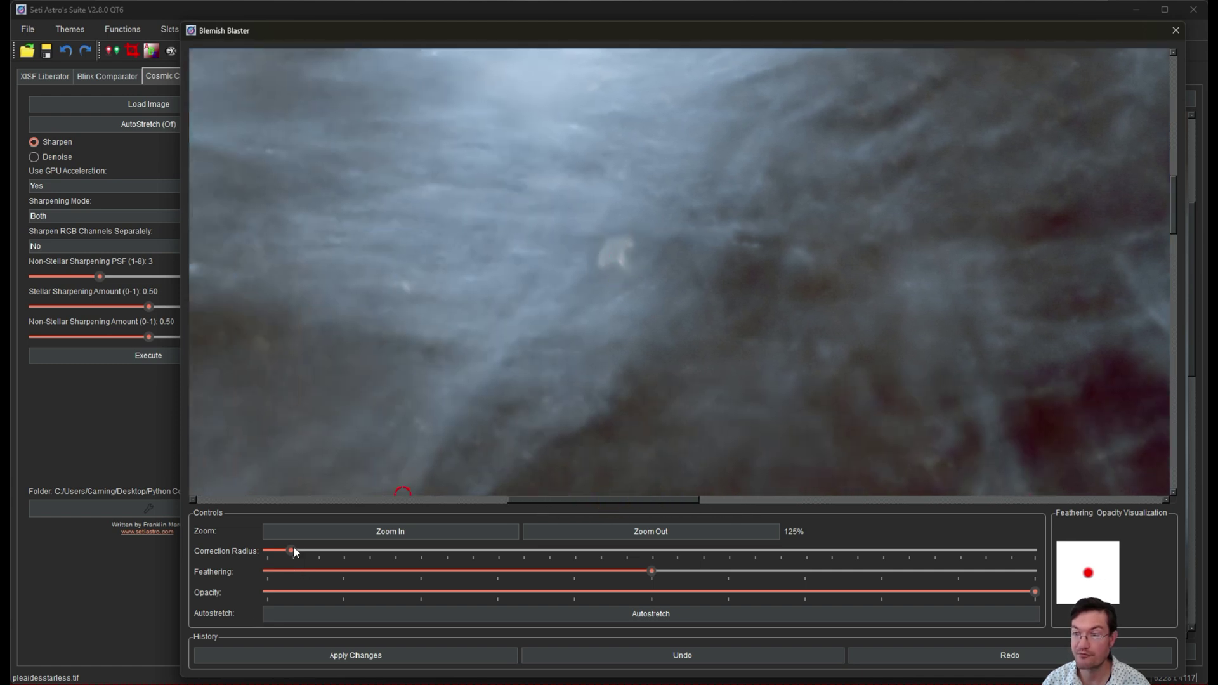
pyautogui.moveTo(293, 551); pyautogui.dragTo(456, 550)
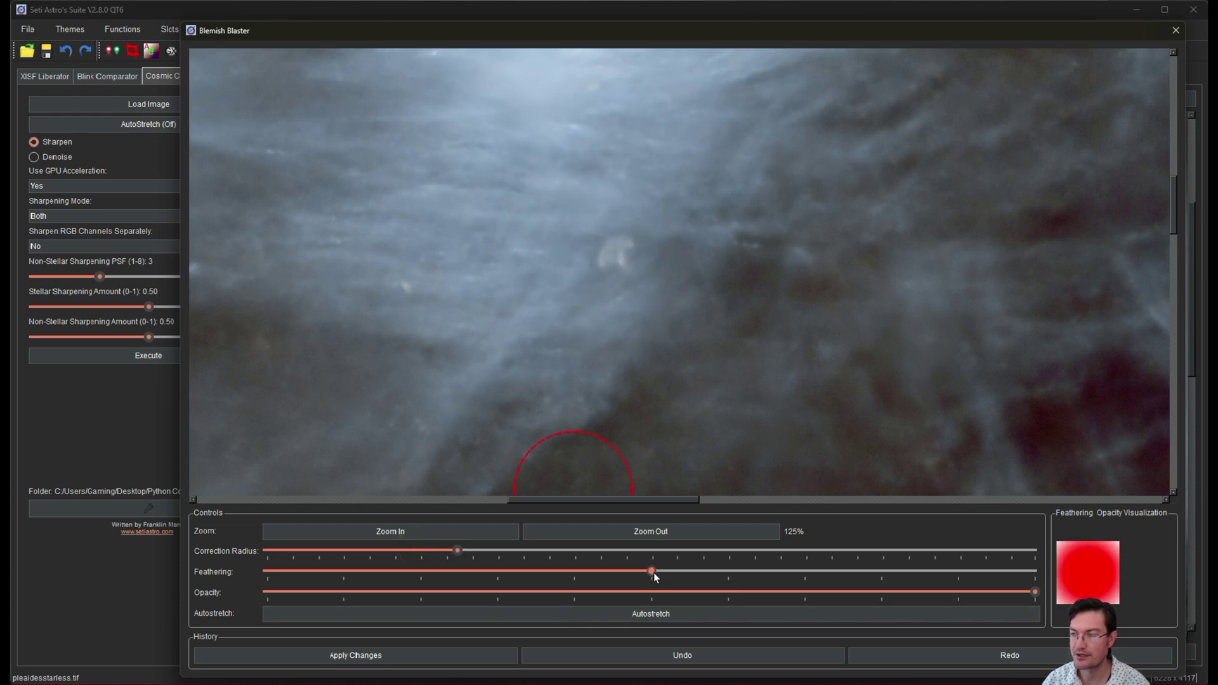
pyautogui.moveTo(654, 573)
pyautogui.mouseDown()
pyautogui.moveTo(1002, 569)
pyautogui.moveTo(574, 571)
pyautogui.moveTo(959, 551)
pyautogui.moveTo(592, 551)
pyautogui.moveTo(682, 565)
pyautogui.moveTo(653, 565)
pyautogui.mouseUp()
pyautogui.moveTo(1037, 593)
pyautogui.mouseDown()
pyautogui.moveTo(308, 592)
pyautogui.moveTo(1040, 596)
pyautogui.mouseUp()
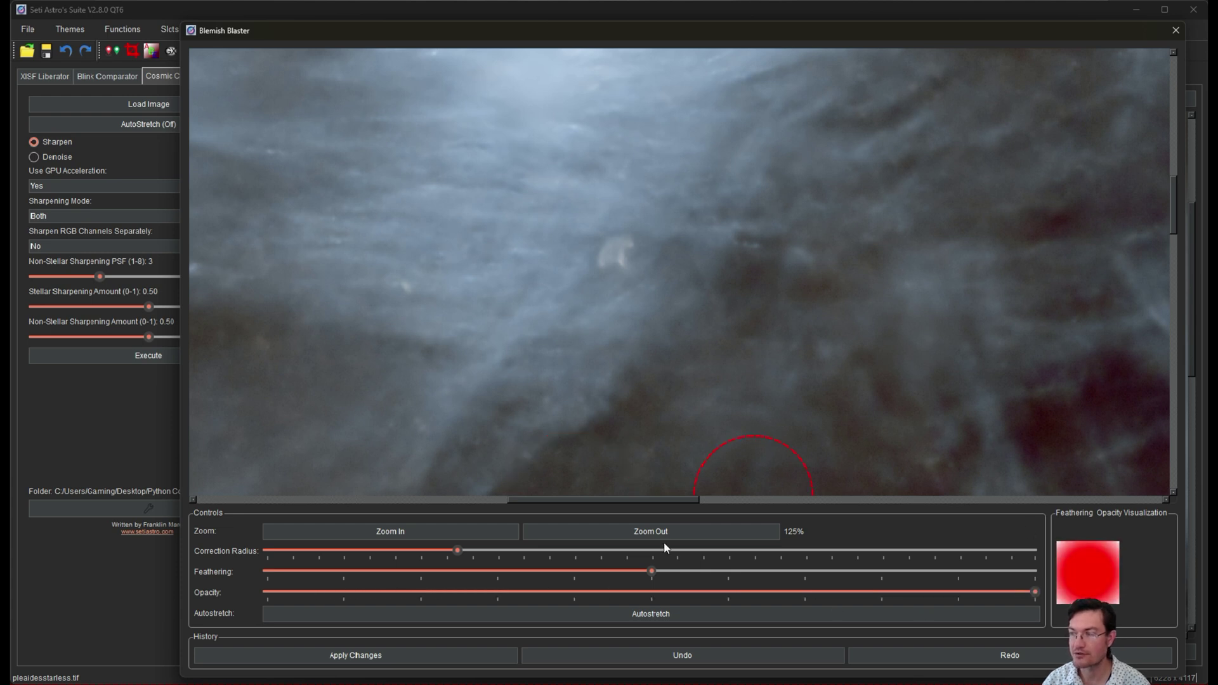
# - Heal the pale blemish with one click, then Undo and Redo to compare the result
pyautogui.click(620, 257)
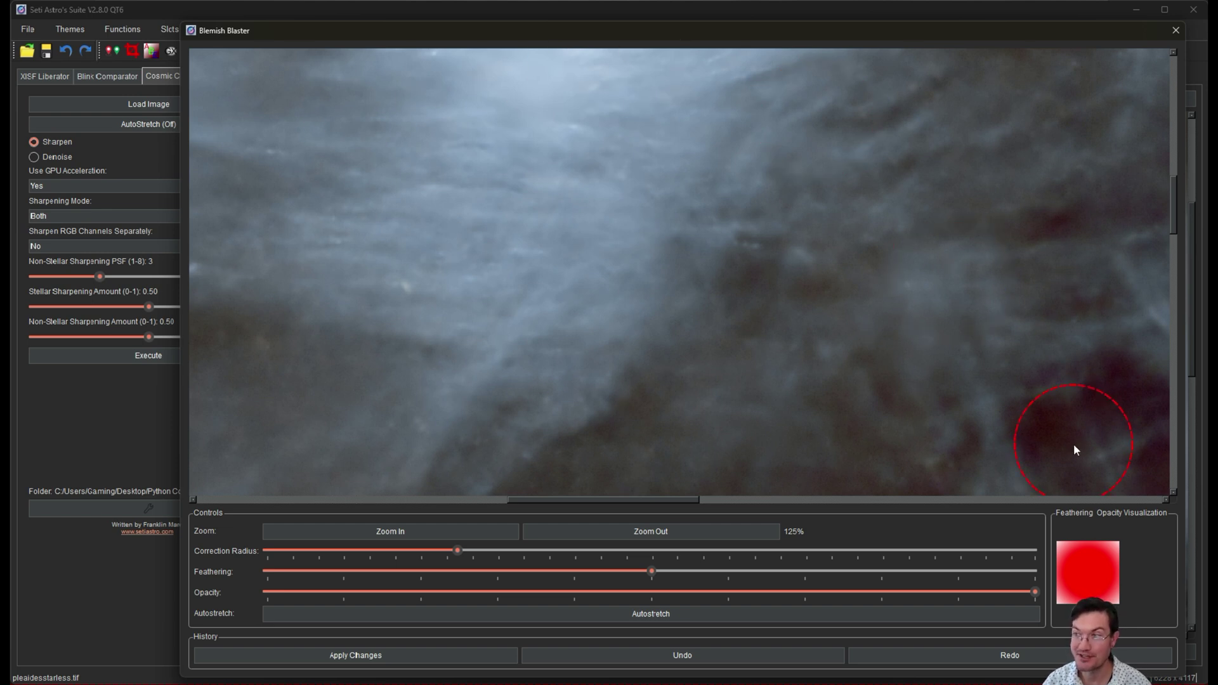
pyautogui.click(641, 653)
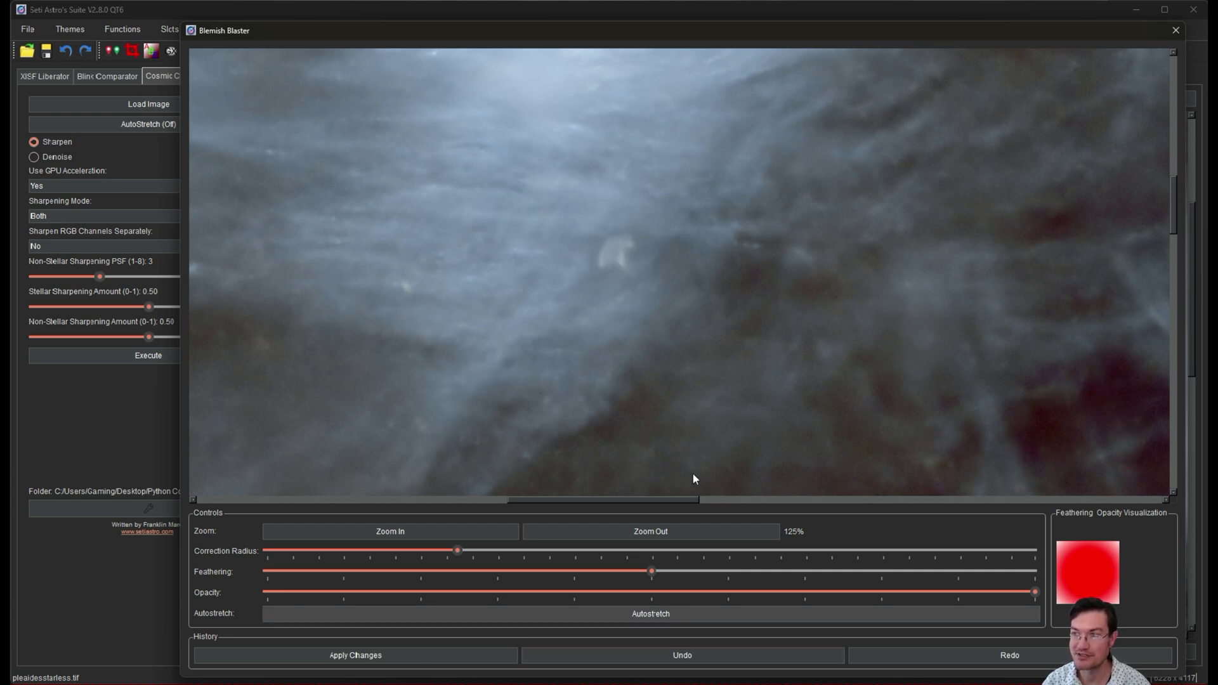
pyautogui.click(994, 655)
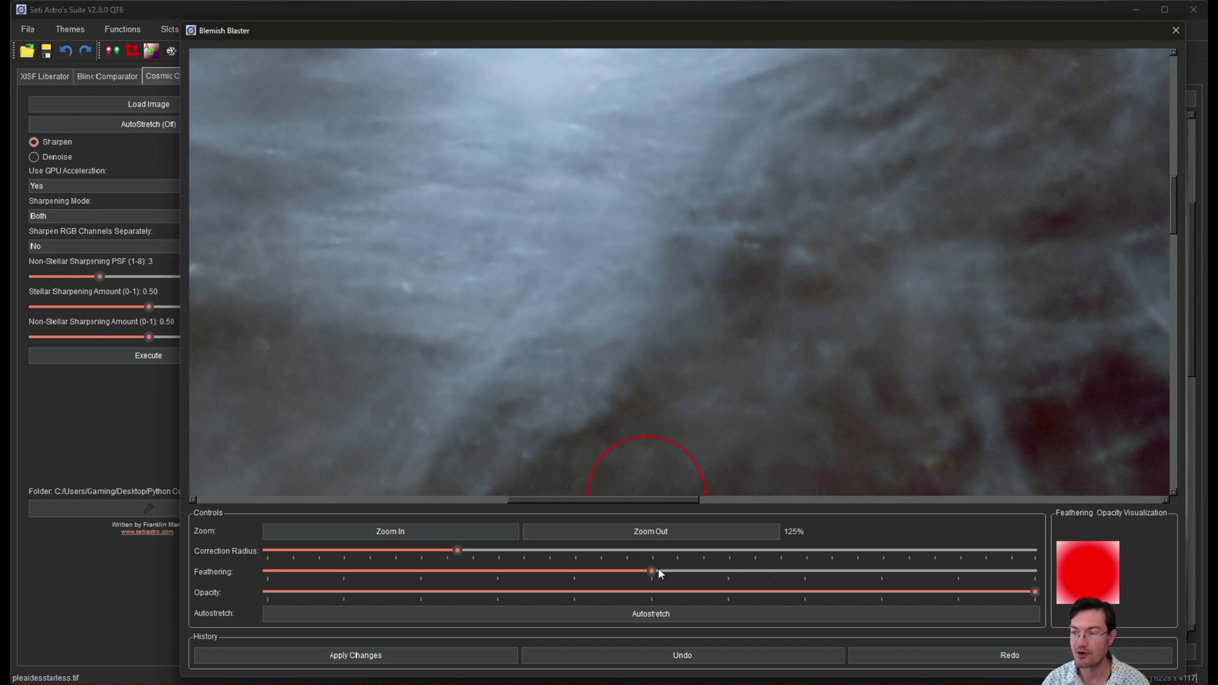
# - Shrink the correction radius and click the pale blemish twice until it disappears
pyautogui.scroll(10, 446, 554)
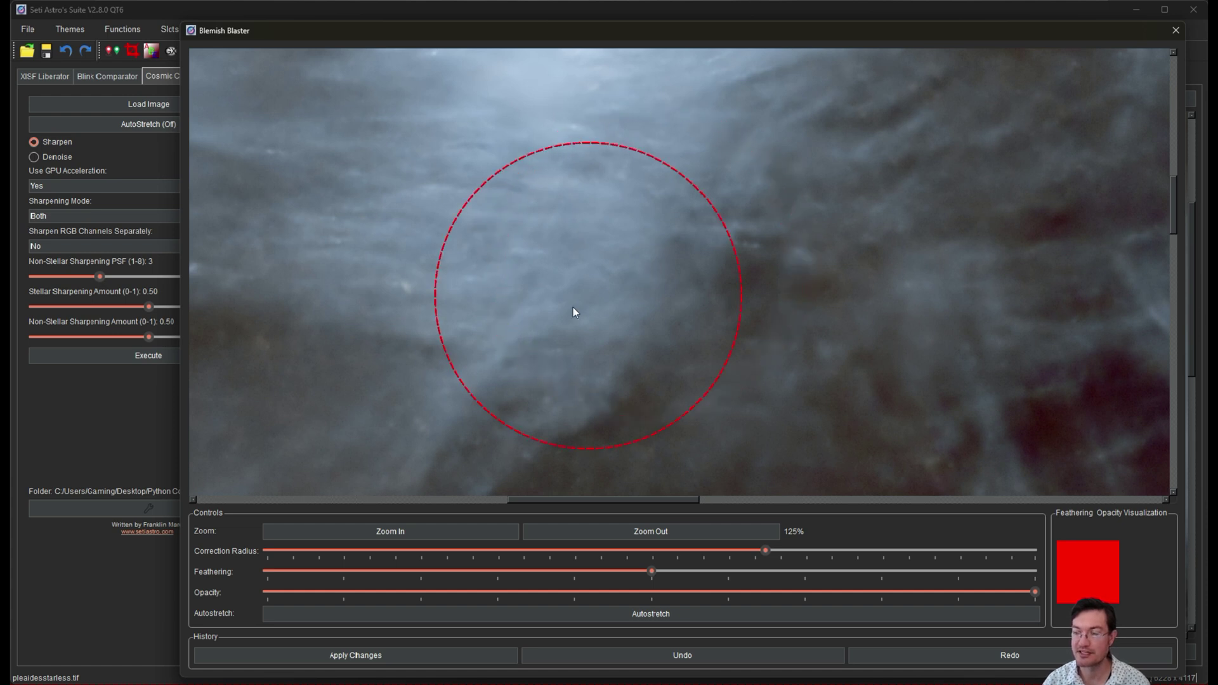
pyautogui.moveTo(766, 551); pyautogui.dragTo(477, 551)
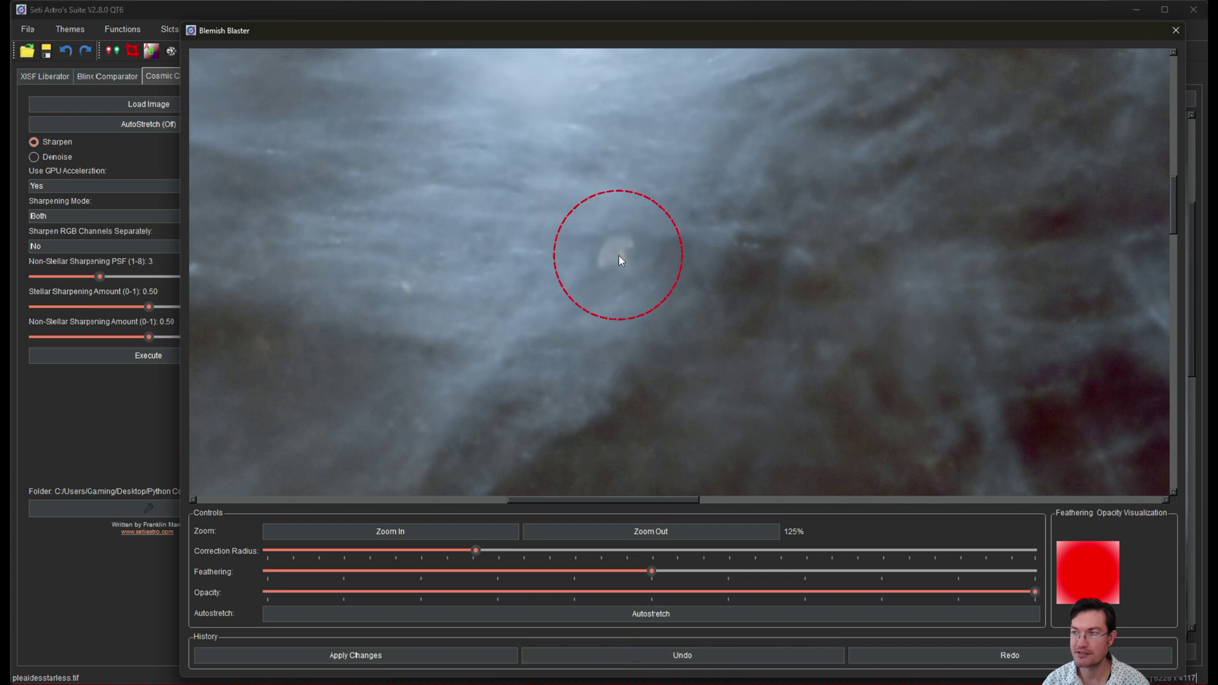
pyautogui.click(619, 256)
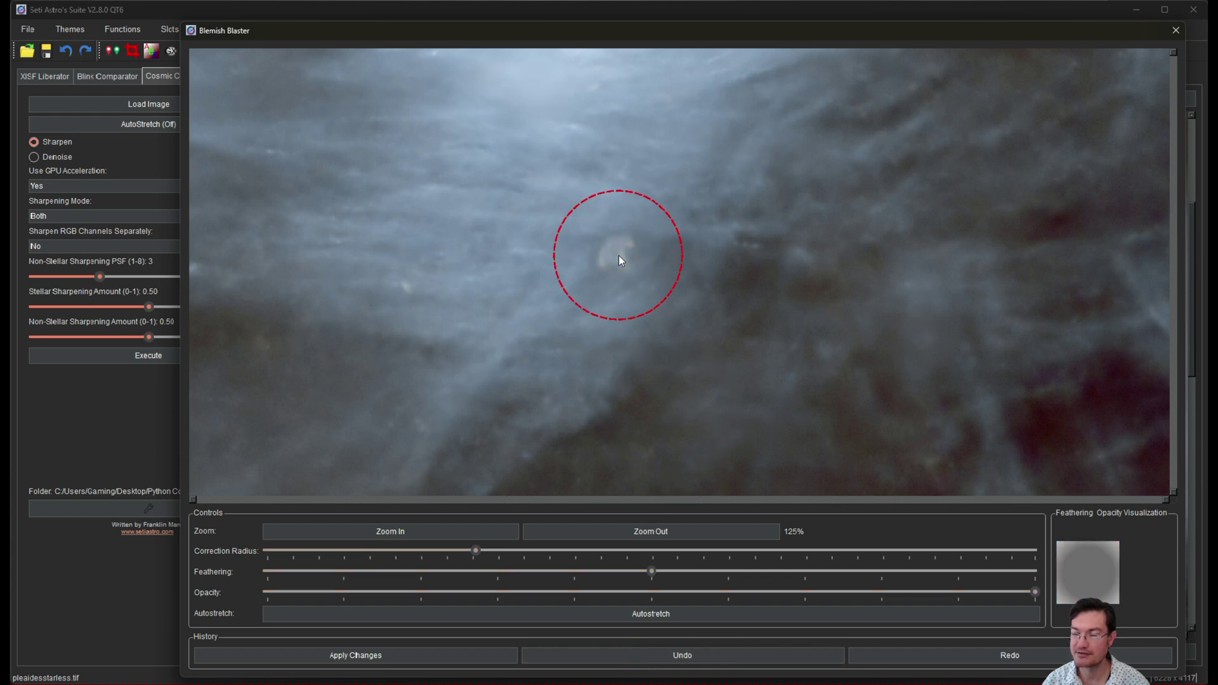
pyautogui.click(619, 256)
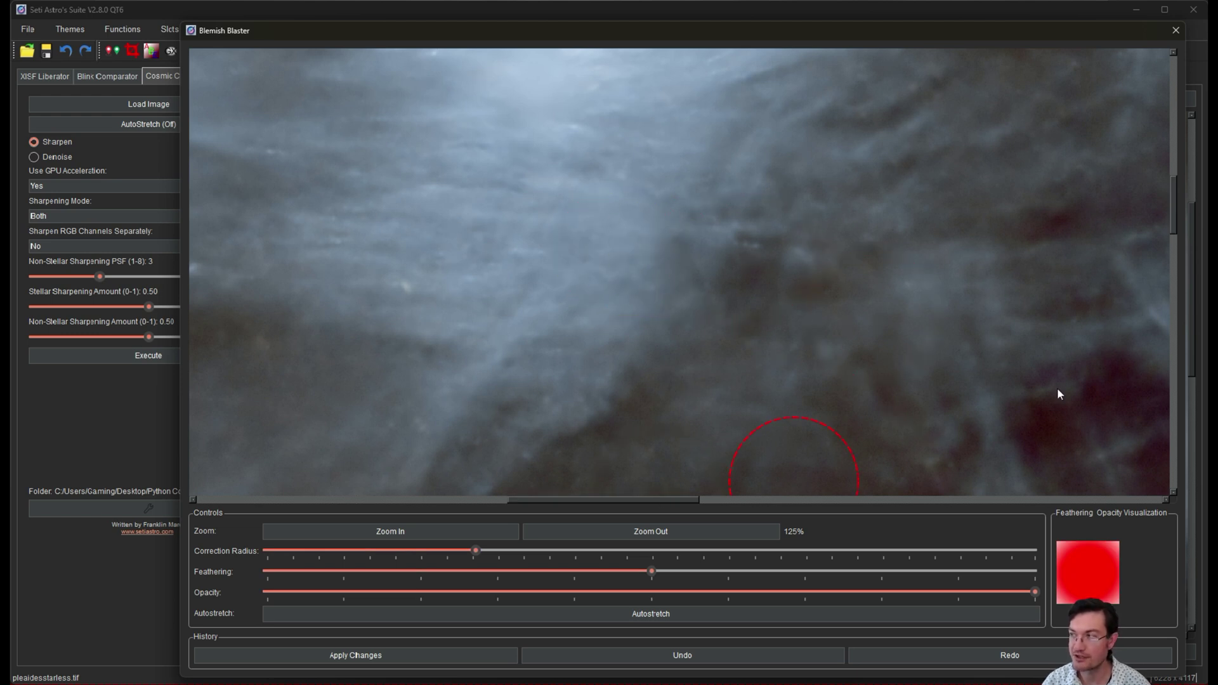
# - Remove the bright blob in the nebula, then undo that removal
pyautogui.moveTo(1178, 194); pyautogui.dragTo(1188, 392)
pyautogui.moveTo(605, 506); pyautogui.dragTo(694, 502)
pyautogui.click(623, 310)
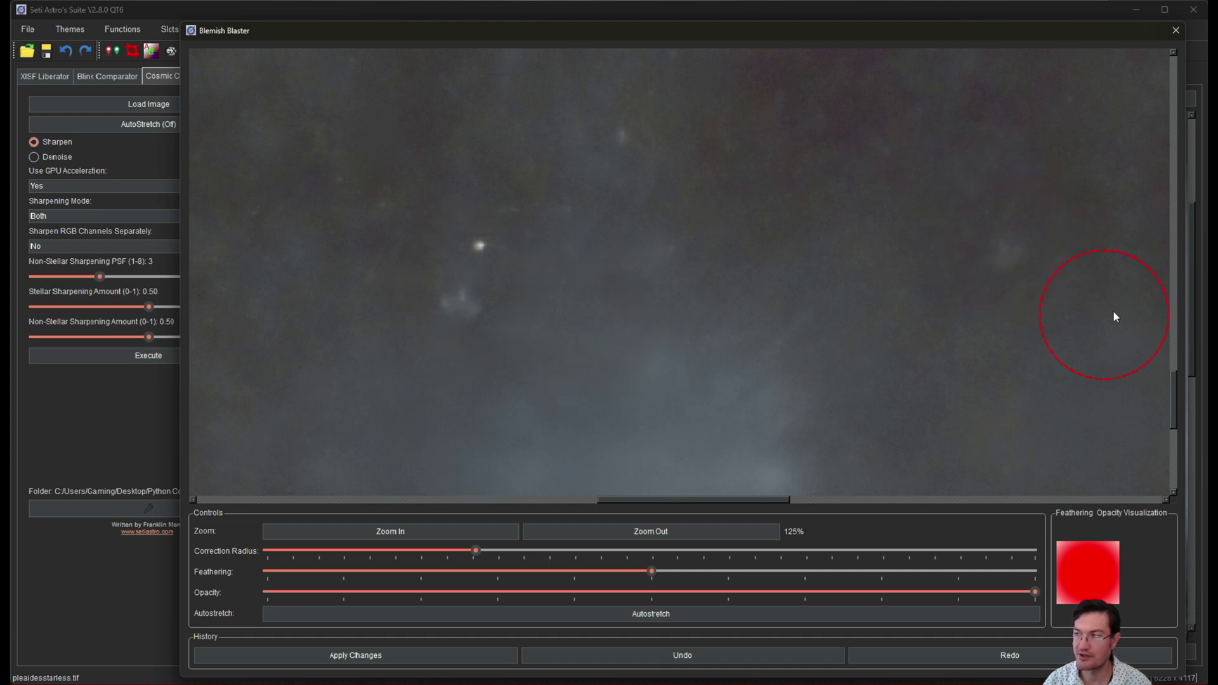
pyautogui.click(679, 650)
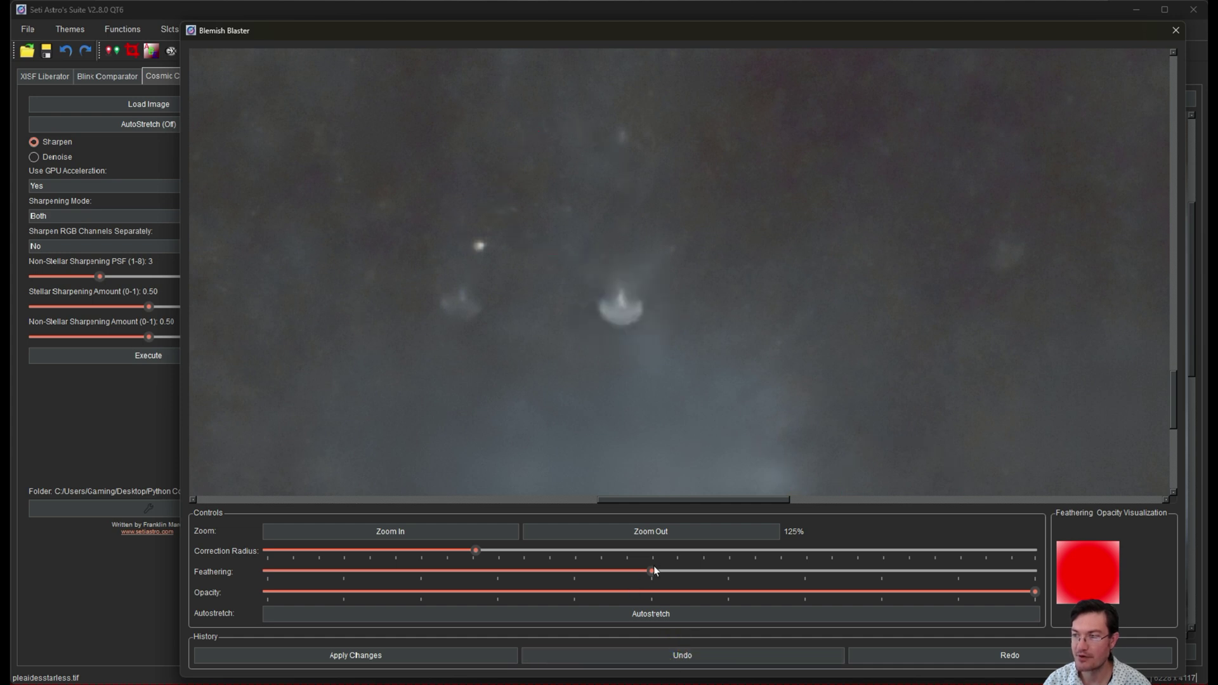
# - Raise feathering and radius slightly, lower opacity, and remove the lens-flare blob again
pyautogui.moveTo(653, 573); pyautogui.dragTo(690, 571)
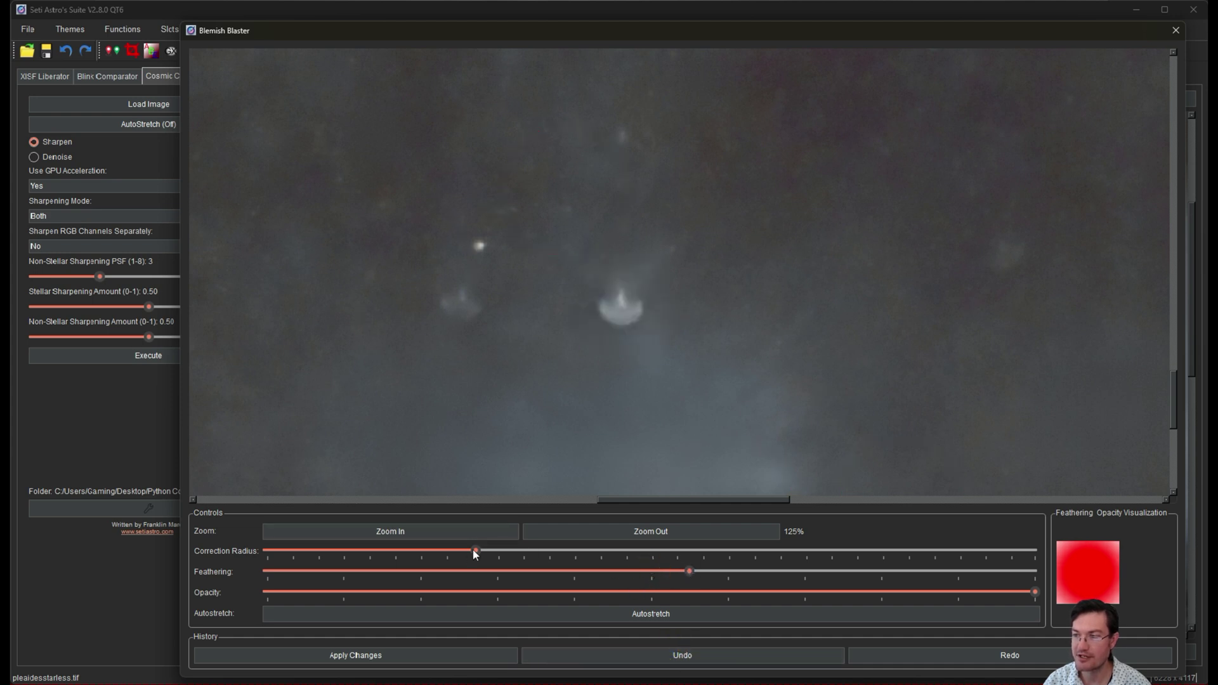
pyautogui.moveTo(475, 551); pyautogui.dragTo(501, 551)
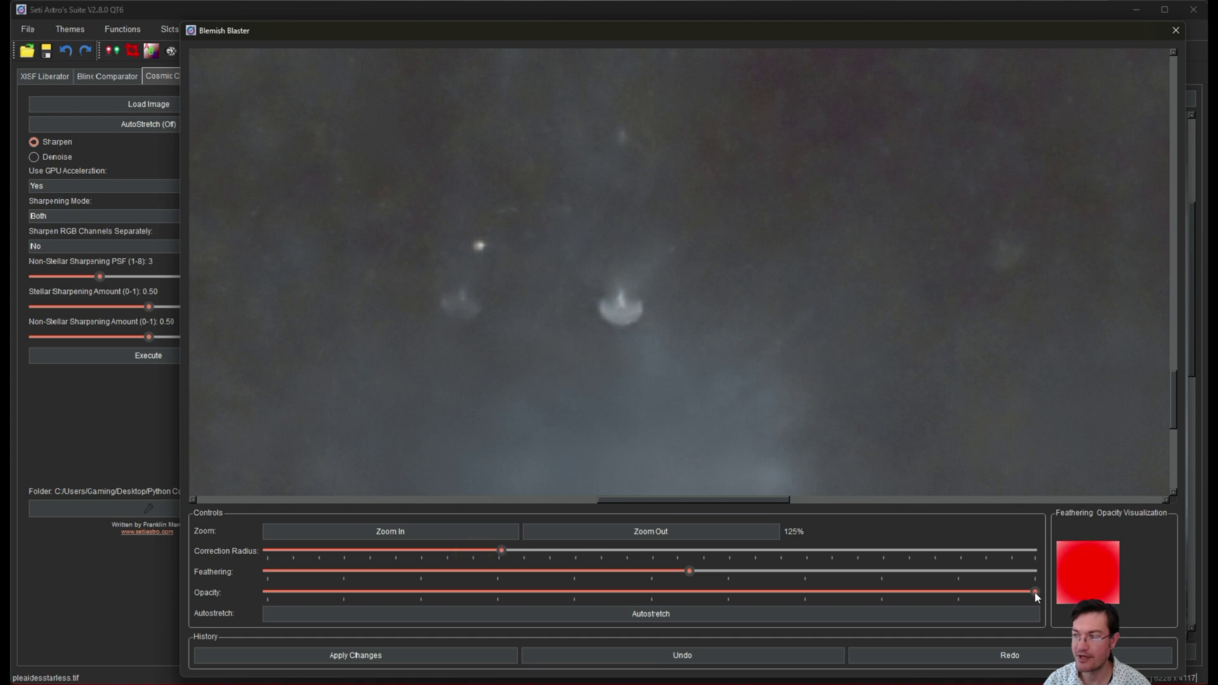
pyautogui.moveTo(1034, 593); pyautogui.dragTo(997, 592)
pyautogui.click(627, 308)
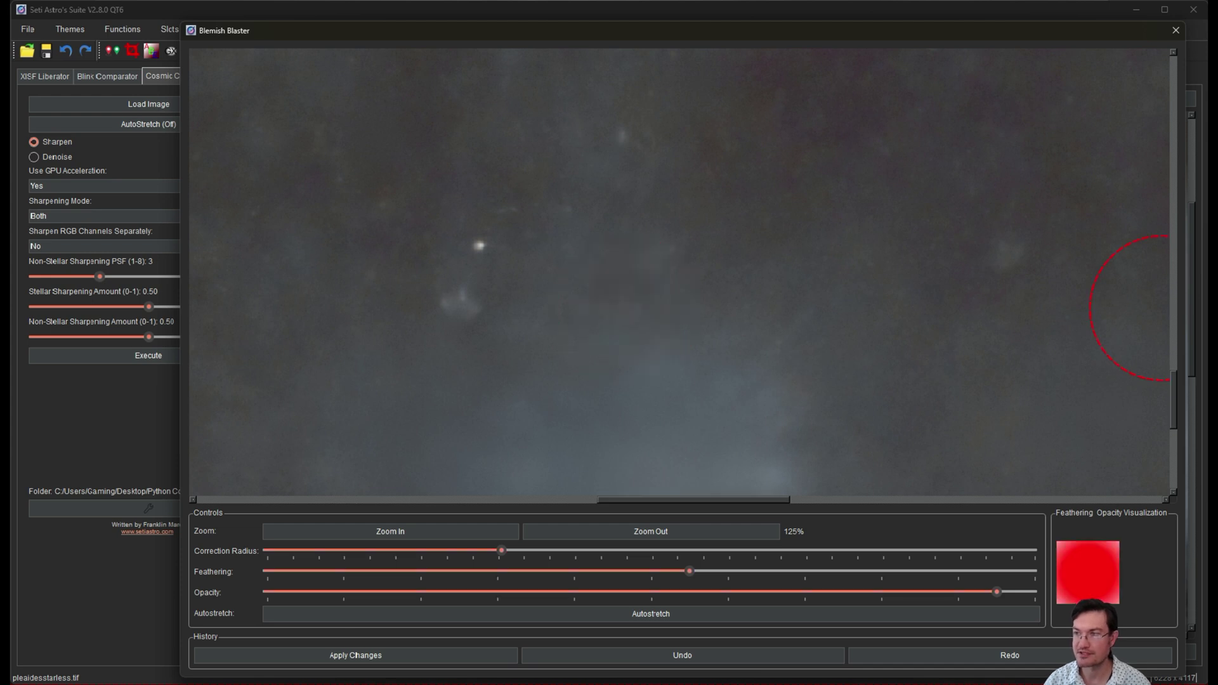
# - Remove the fuzzy blob beside the star and apply the corrections to the Pleiades image
pyautogui.moveTo(655, 498); pyautogui.dragTo(544, 499)
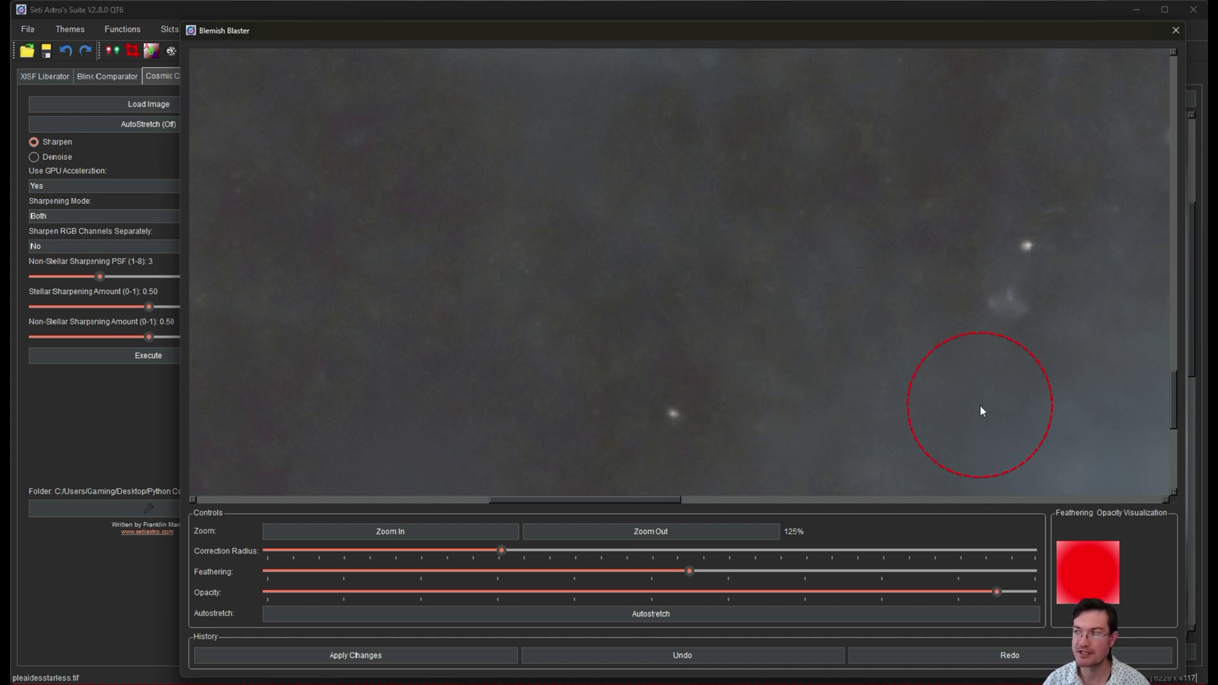
pyautogui.click(1039, 281)
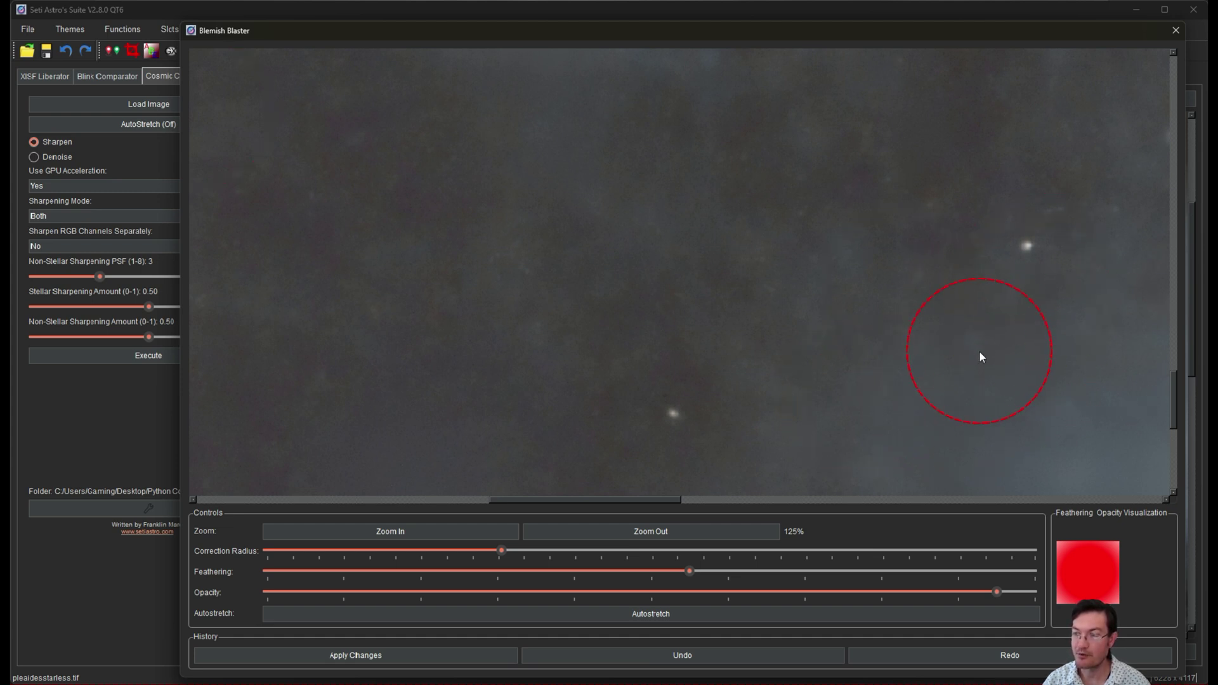
pyautogui.click(358, 657)
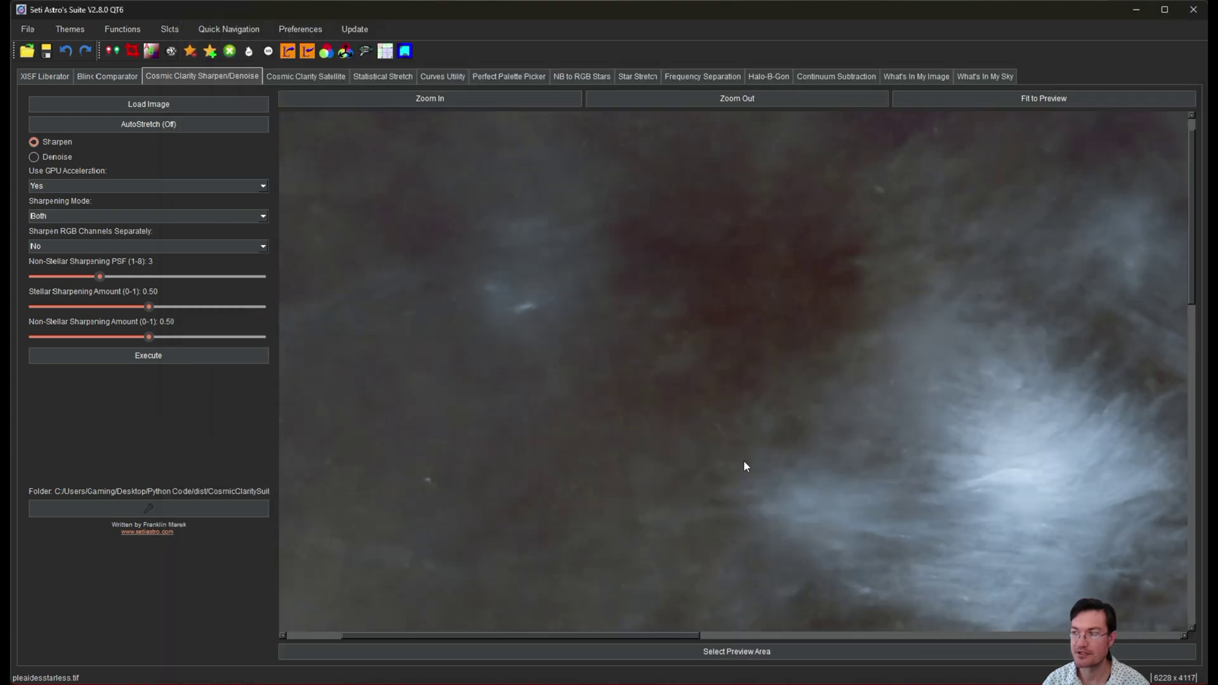
# - Scroll through the corrected Pleiades preview to review the cleanup
pyautogui.moveTo(671, 635); pyautogui.dragTo(756, 637)
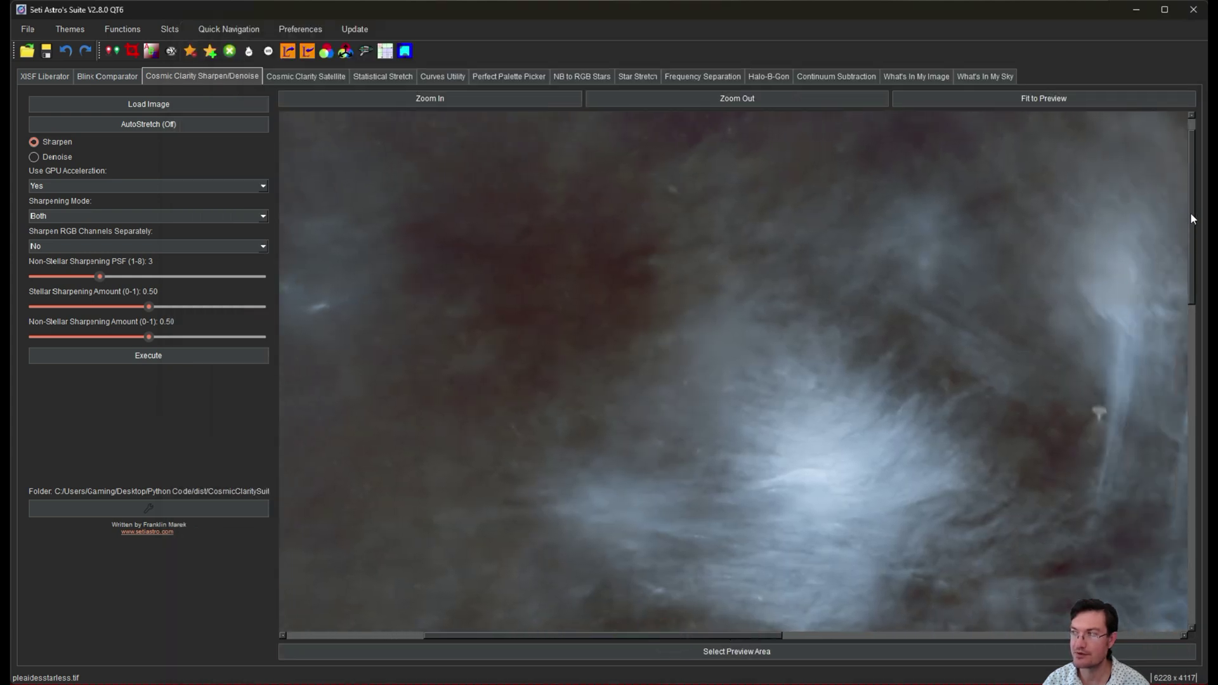
pyautogui.moveTo(1191, 220); pyautogui.dragTo(1191, 303)
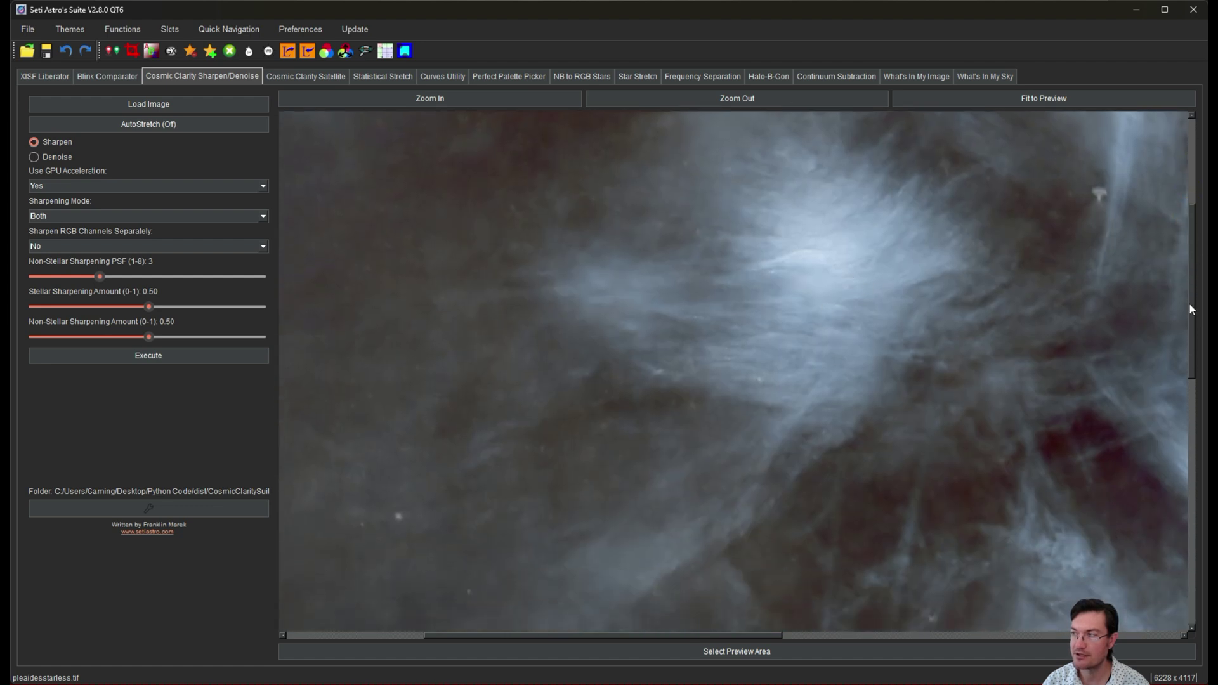
pyautogui.moveTo(1191, 310); pyautogui.dragTo(1088, 495)
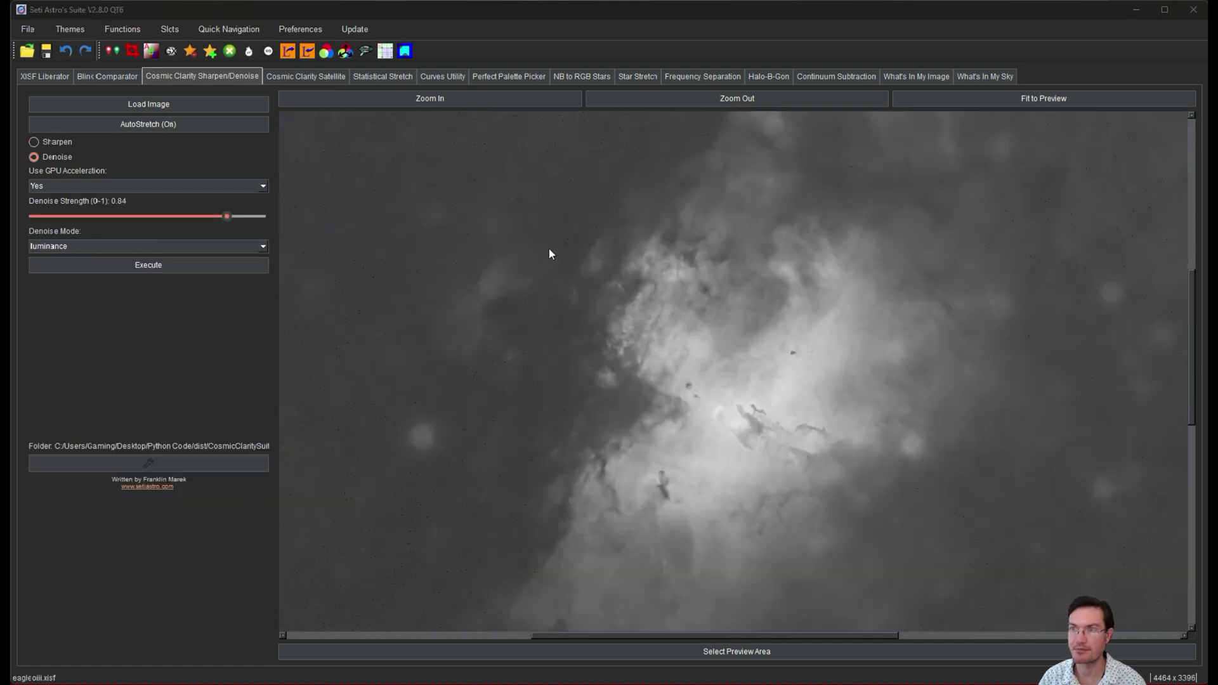
pyautogui.click(212, 123)
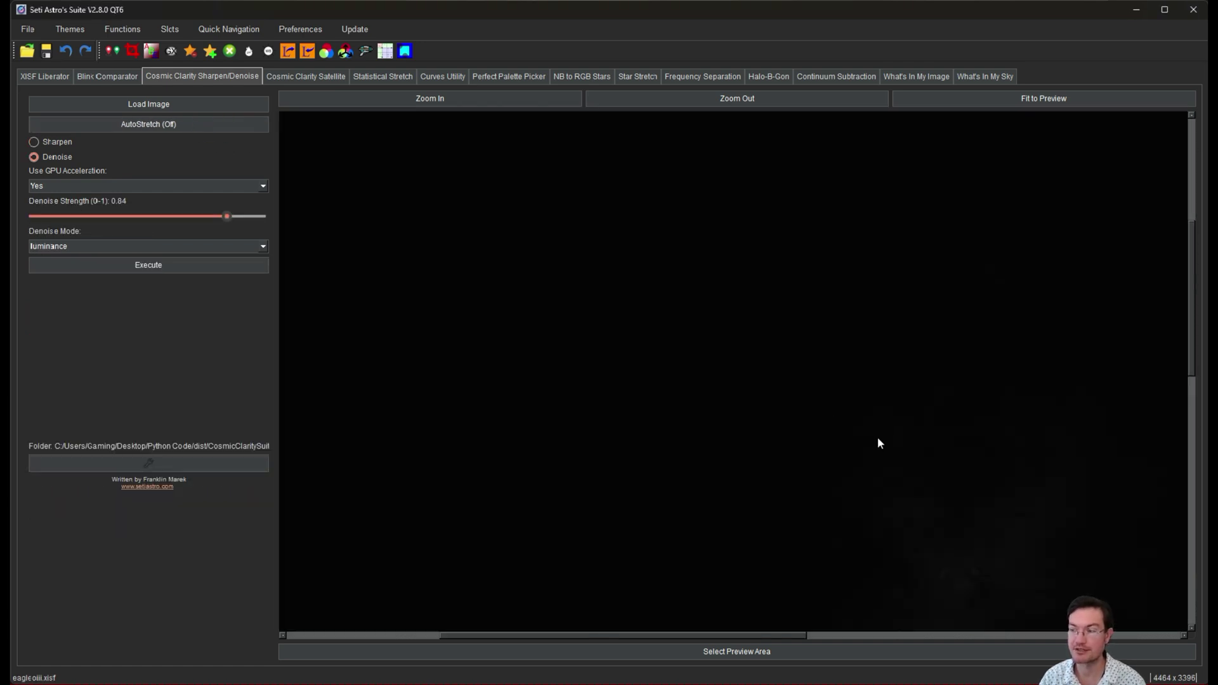
pyautogui.moveTo(878, 435); pyautogui.dragTo(666, 332)
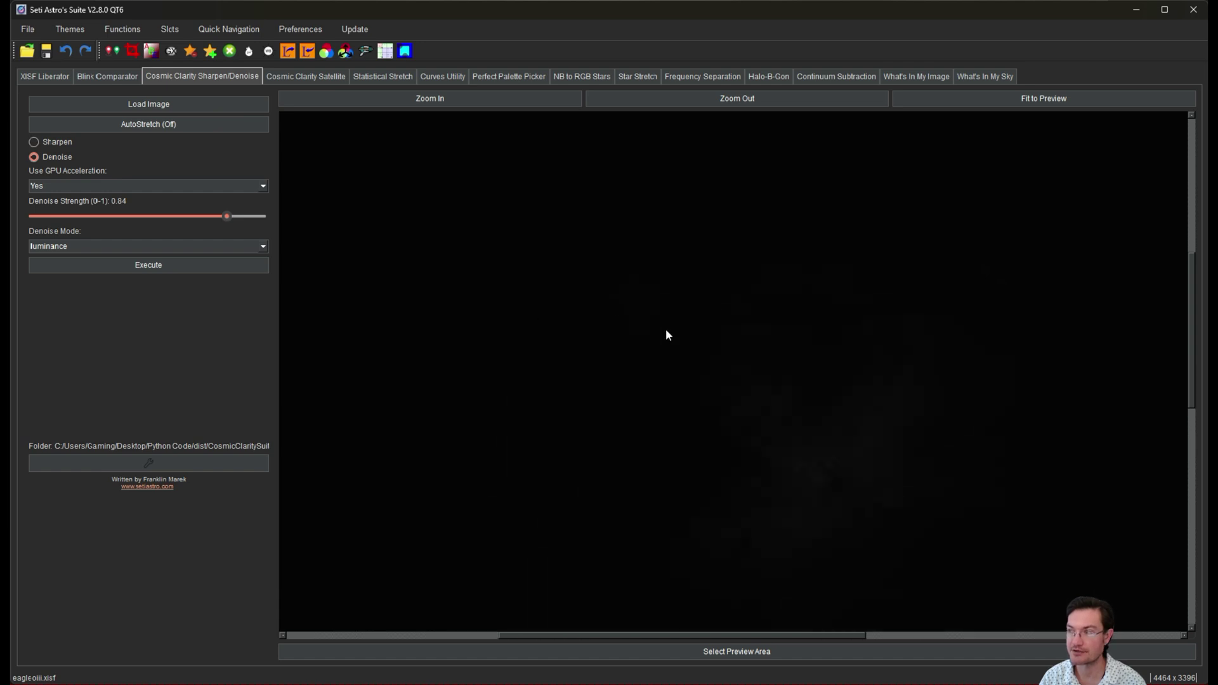
pyautogui.click(201, 132)
pyautogui.moveTo(1069, 535); pyautogui.dragTo(930, 291)
pyautogui.moveTo(892, 361); pyautogui.dragTo(880, 333)
pyautogui.moveTo(549, 374); pyautogui.dragTo(730, 447)
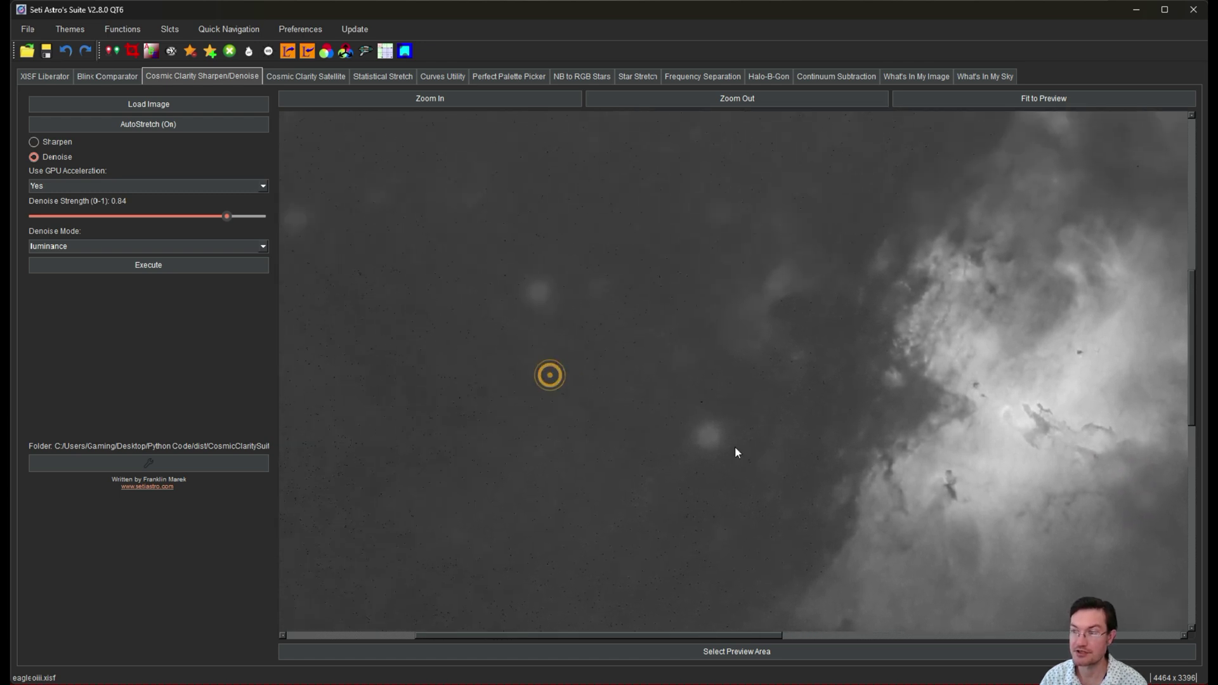
pyautogui.moveTo(938, 444); pyautogui.dragTo(603, 345)
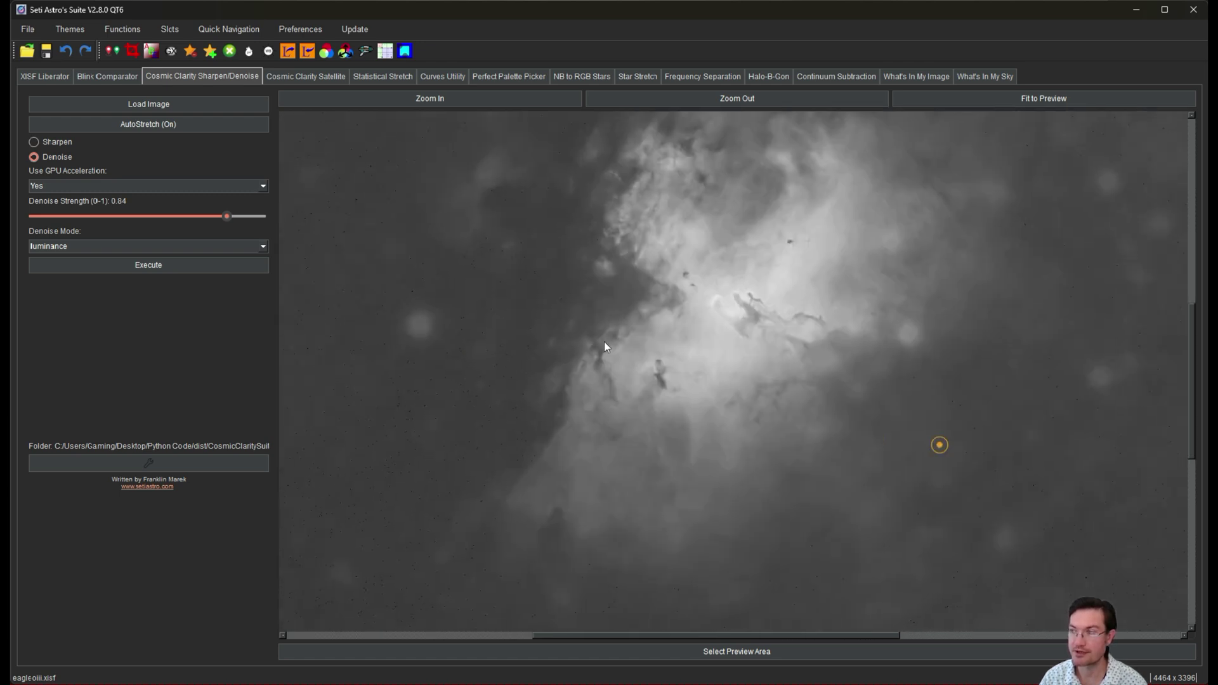
pyautogui.moveTo(970, 363); pyautogui.dragTo(489, 554)
pyautogui.moveTo(959, 406); pyautogui.dragTo(1079, 274)
pyautogui.moveTo(532, 371); pyautogui.dragTo(920, 287)
pyautogui.moveTo(533, 406); pyautogui.dragTo(780, 220)
pyautogui.moveTo(655, 375); pyautogui.dragTo(664, 374)
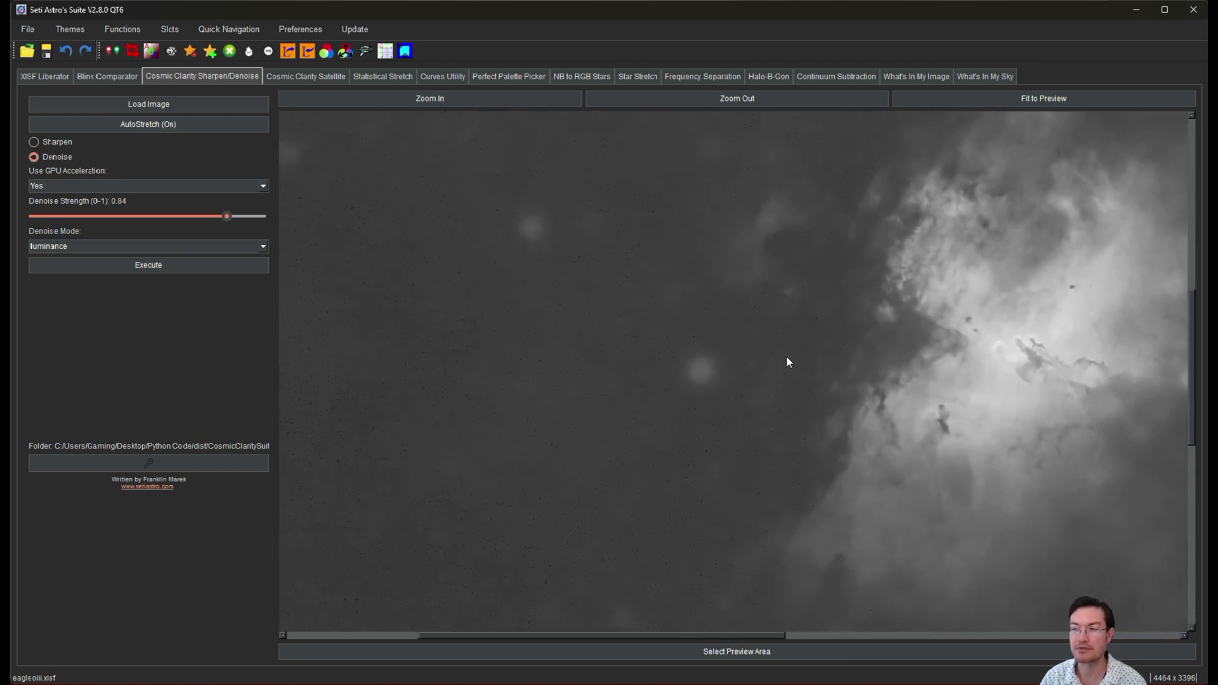
pyautogui.moveTo(793, 366)
pyautogui.mouseDown()
pyautogui.moveTo(949, 375)
pyautogui.moveTo(889, 408)
pyautogui.moveTo(810, 410)
pyautogui.moveTo(785, 386)
pyautogui.mouseUp()
# - Open Blemish Blaster on the Eagle OIII image, enlarge it to full screen, and autostretch the preview
pyautogui.click(364, 52)
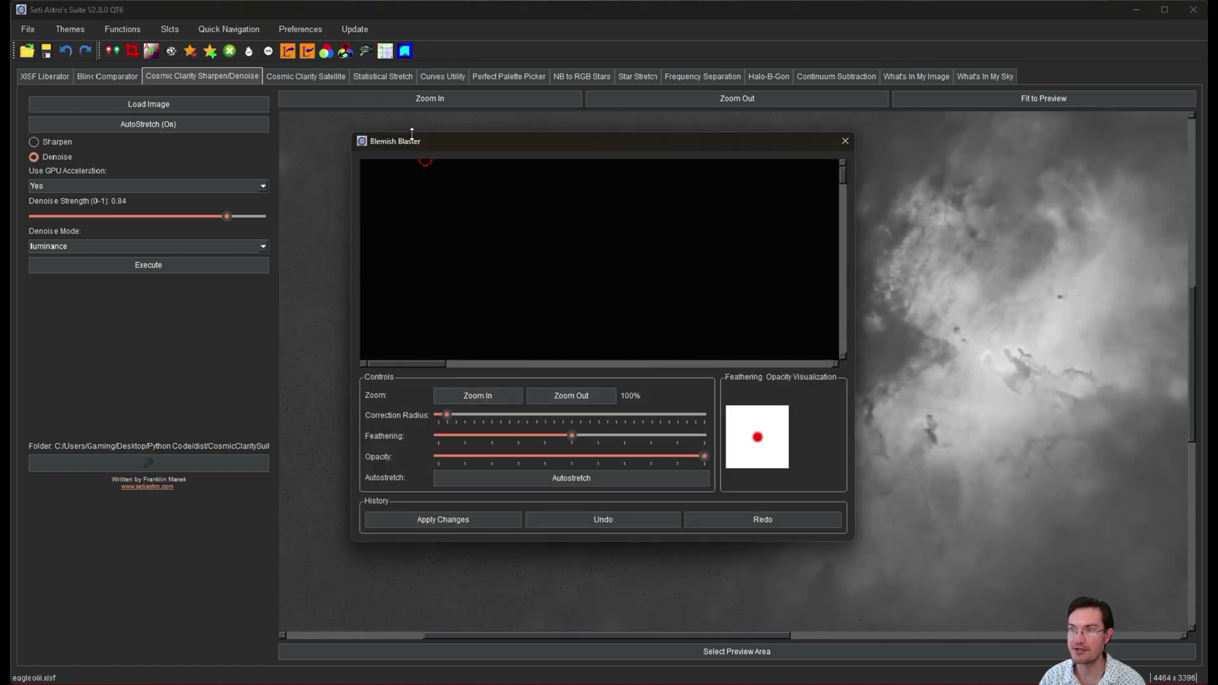
pyautogui.moveTo(416, 140); pyautogui.dragTo(158, 28)
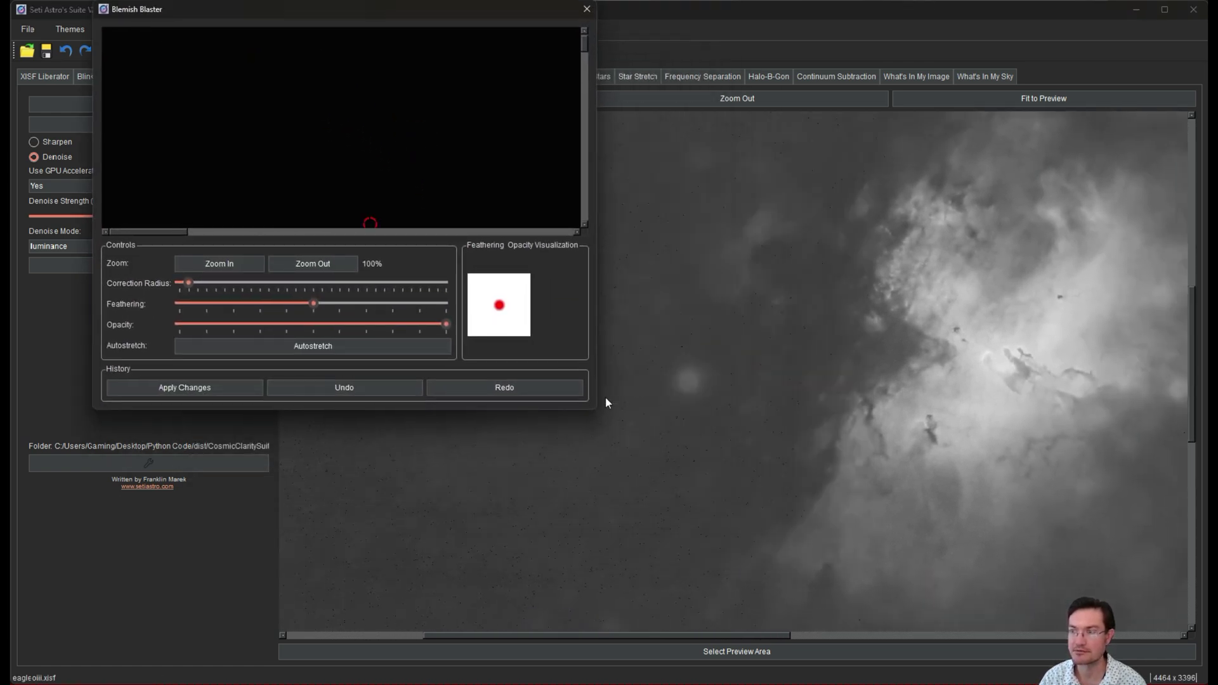
pyautogui.moveTo(592, 406); pyautogui.dragTo(1201, 682)
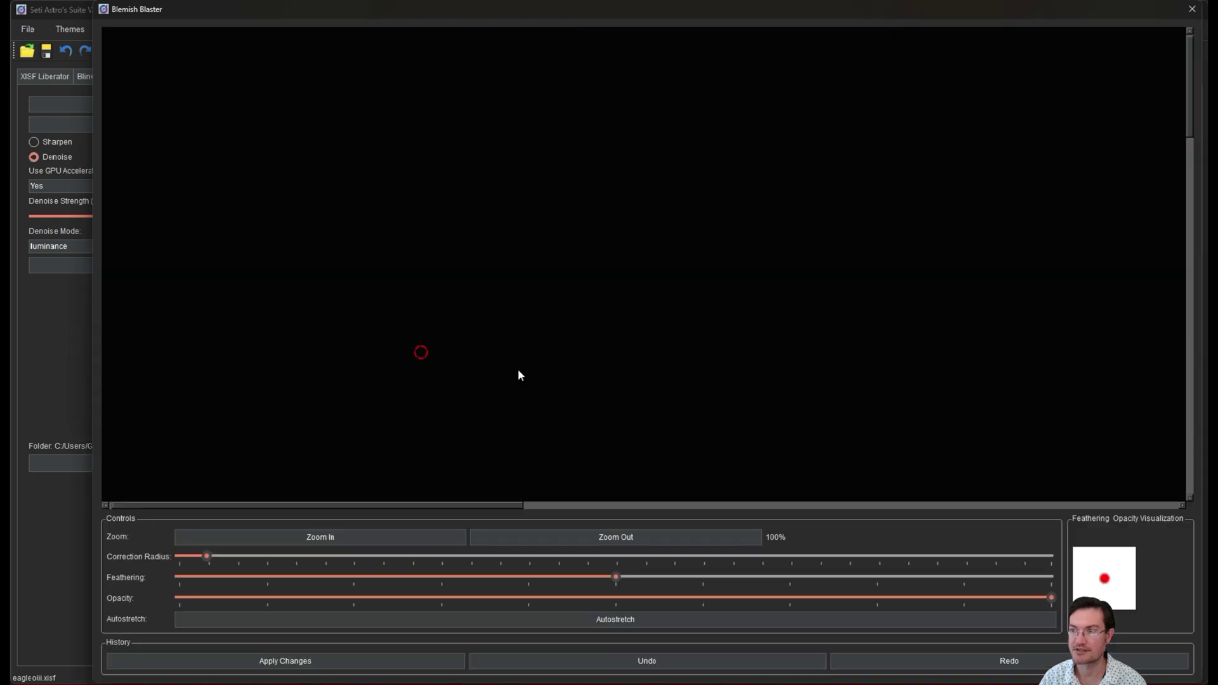
pyautogui.click(559, 626)
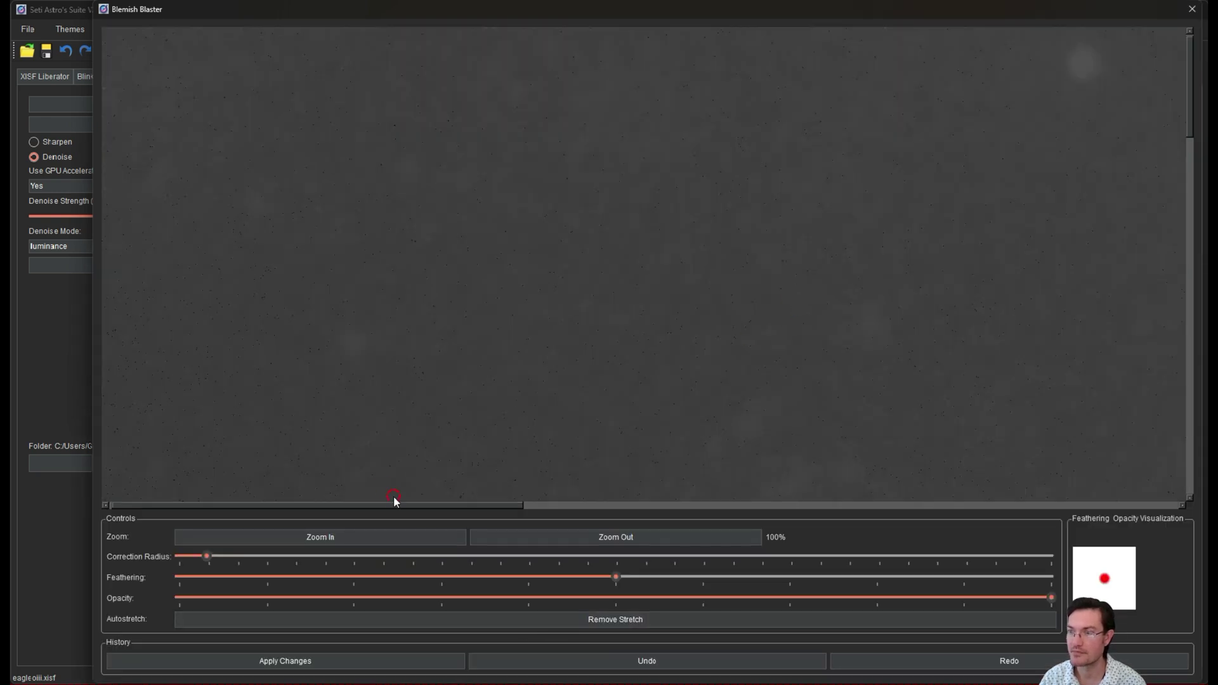
pyautogui.moveTo(393, 501); pyautogui.dragTo(843, 447)
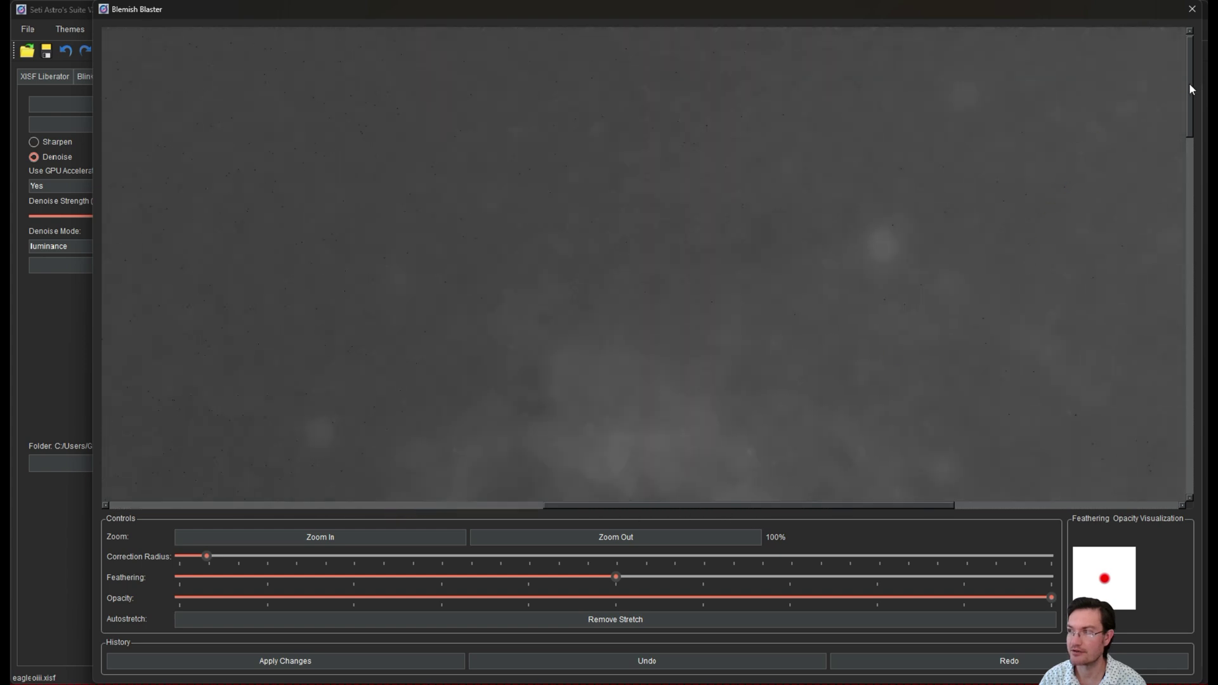
# - Enlarge the correction radius and heal two round lens-flare glows in the dark sky
pyautogui.moveTo(1189, 85); pyautogui.dragTo(1169, 256)
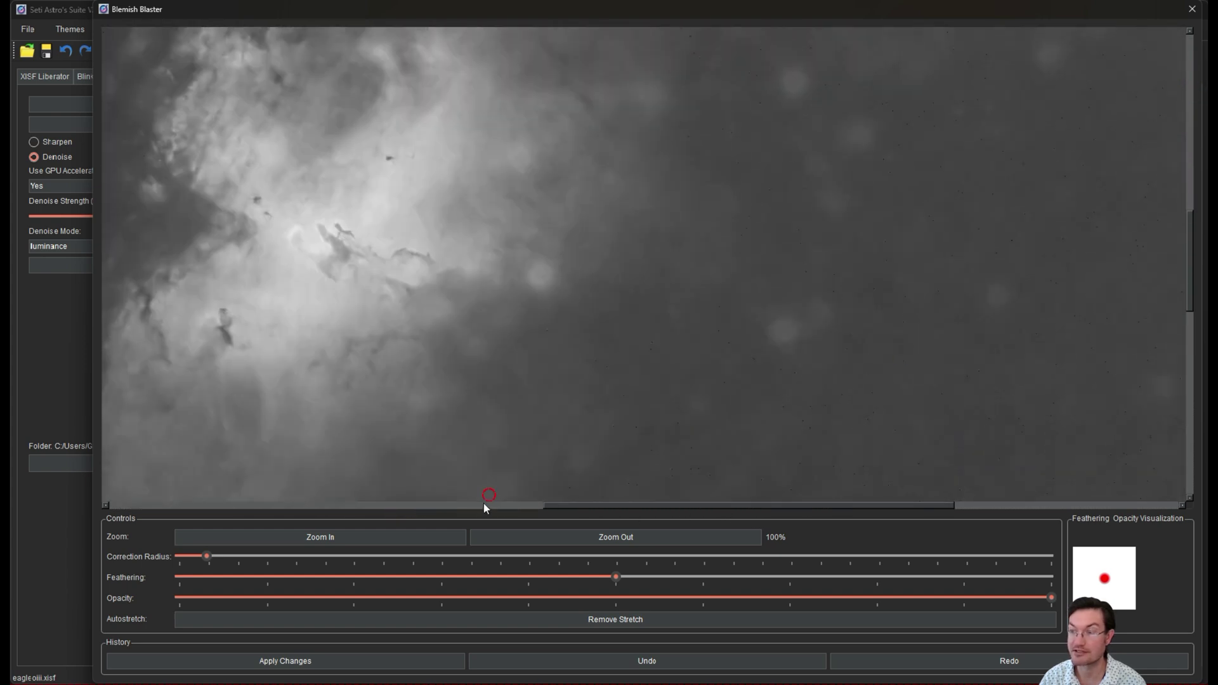
pyautogui.moveTo(596, 505); pyautogui.dragTo(353, 504)
pyautogui.moveTo(198, 555); pyautogui.dragTo(302, 556)
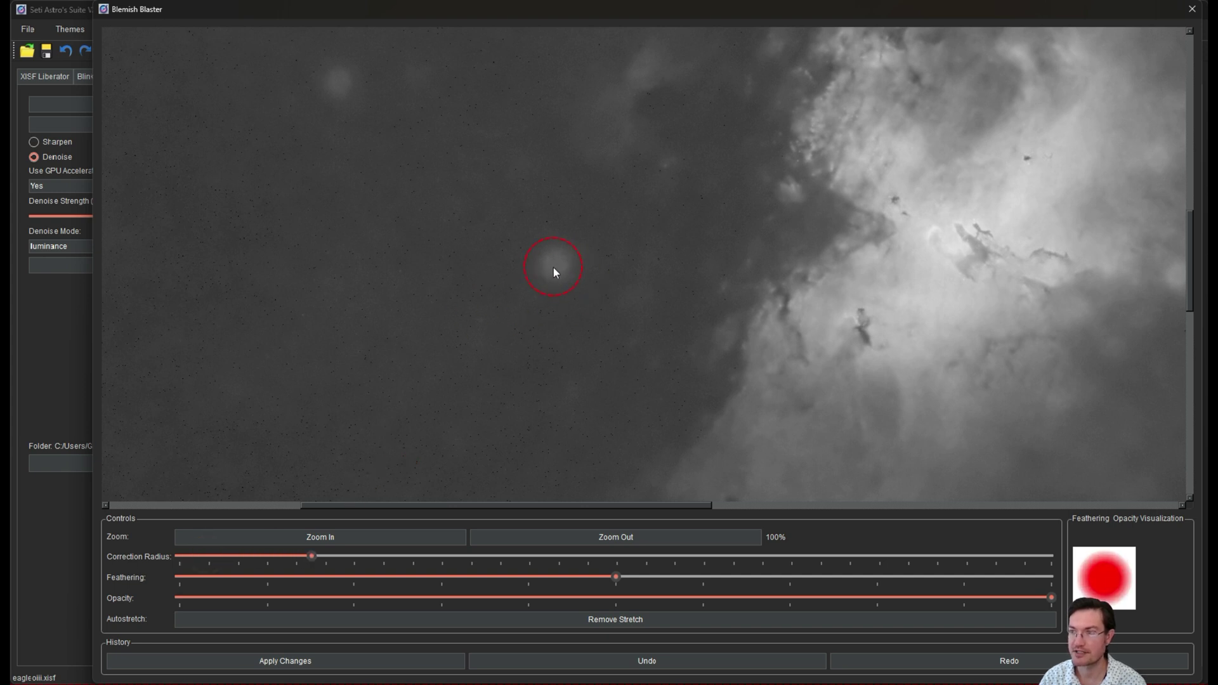
pyautogui.moveTo(318, 555); pyautogui.dragTo(348, 556)
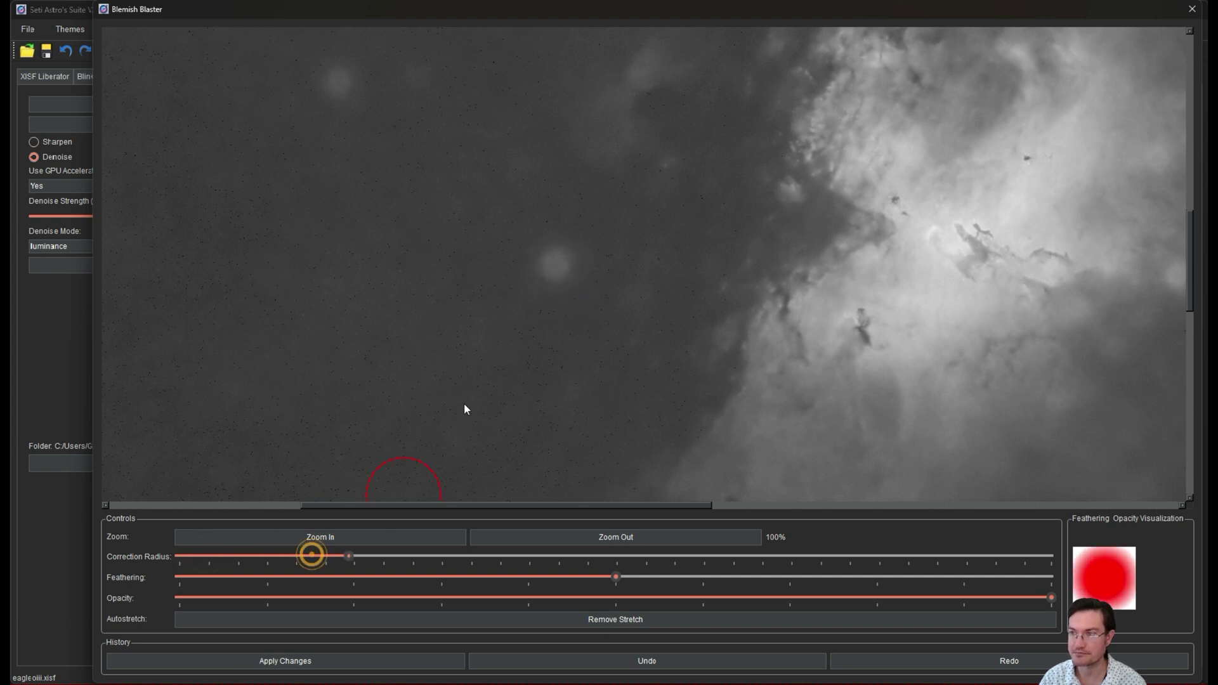
pyautogui.click(555, 271)
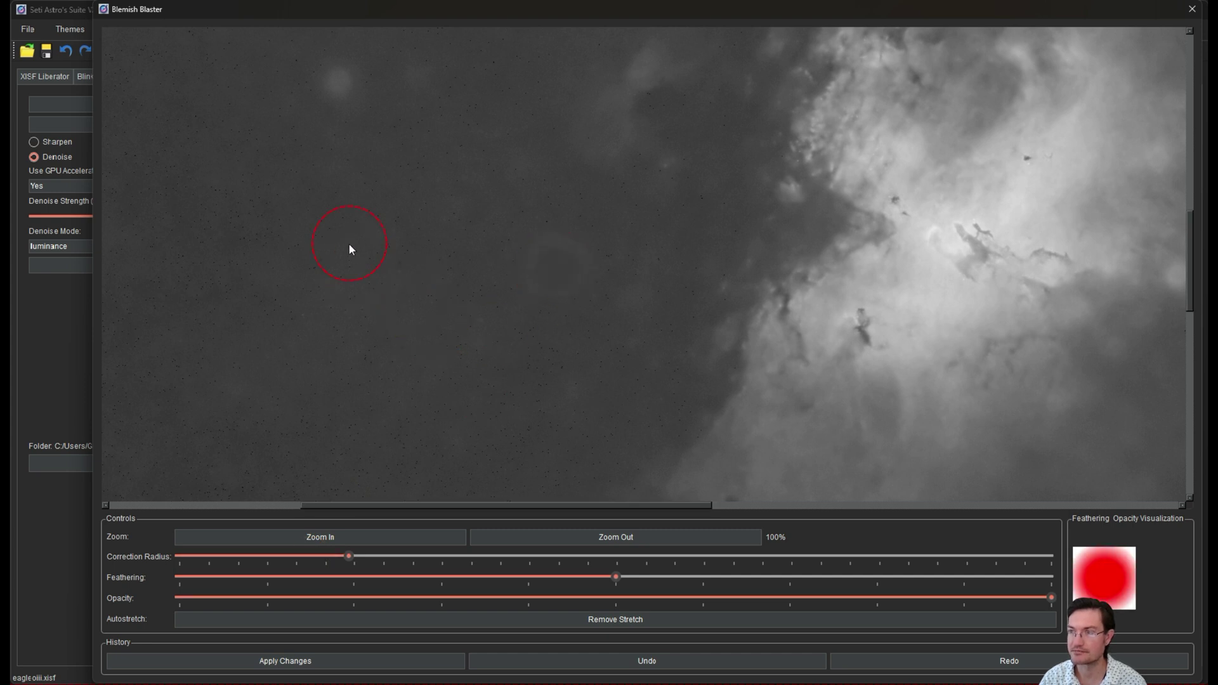
pyautogui.click(335, 83)
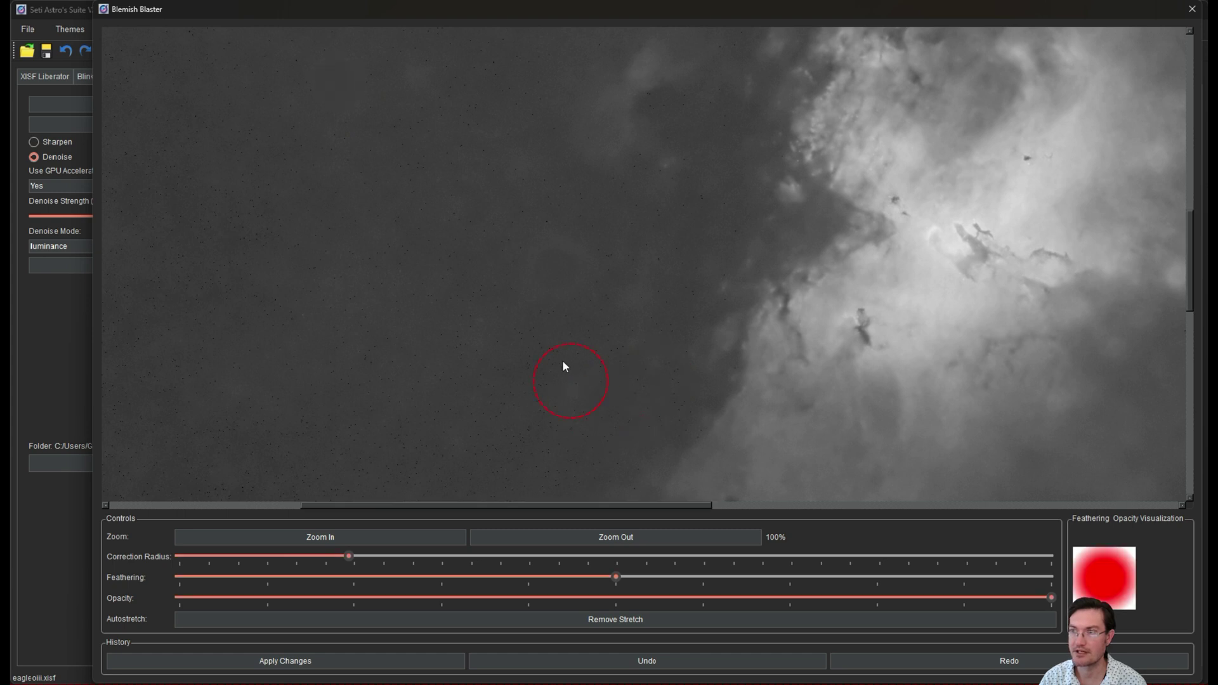
# - Undo both fixes and re-heal the two glows with a much larger correction radius
pyautogui.click(614, 666)
pyautogui.click(610, 665)
pyautogui.moveTo(349, 556); pyautogui.dragTo(413, 559)
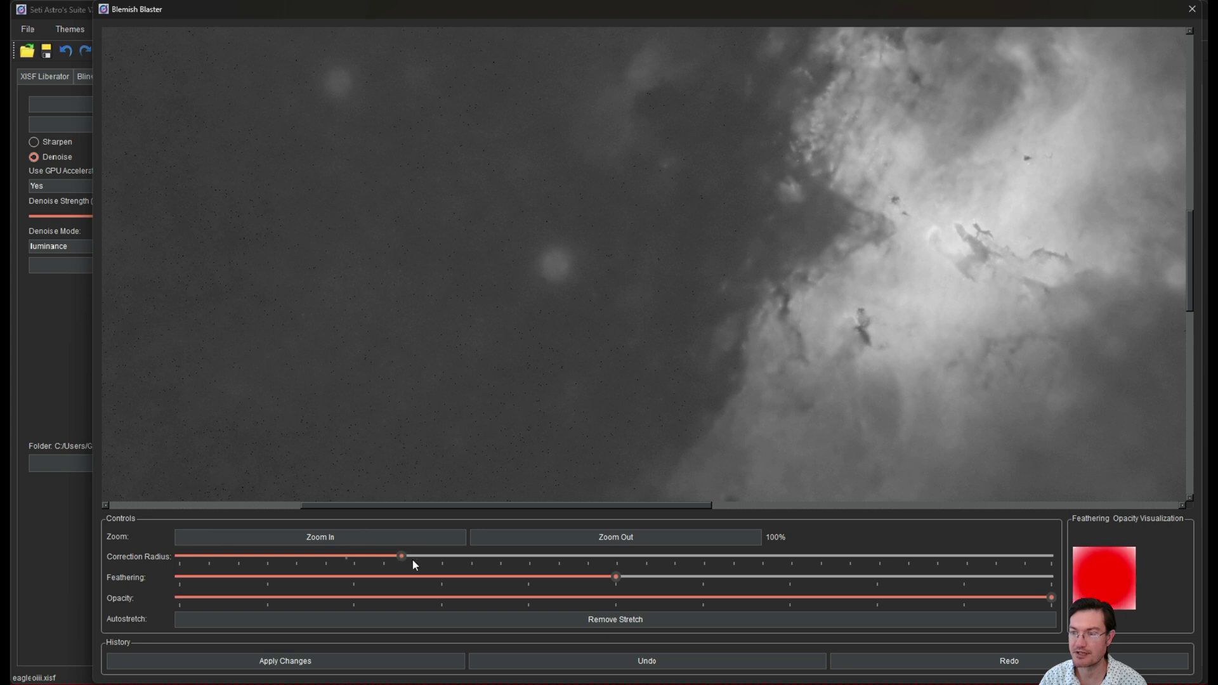
pyautogui.click(558, 269)
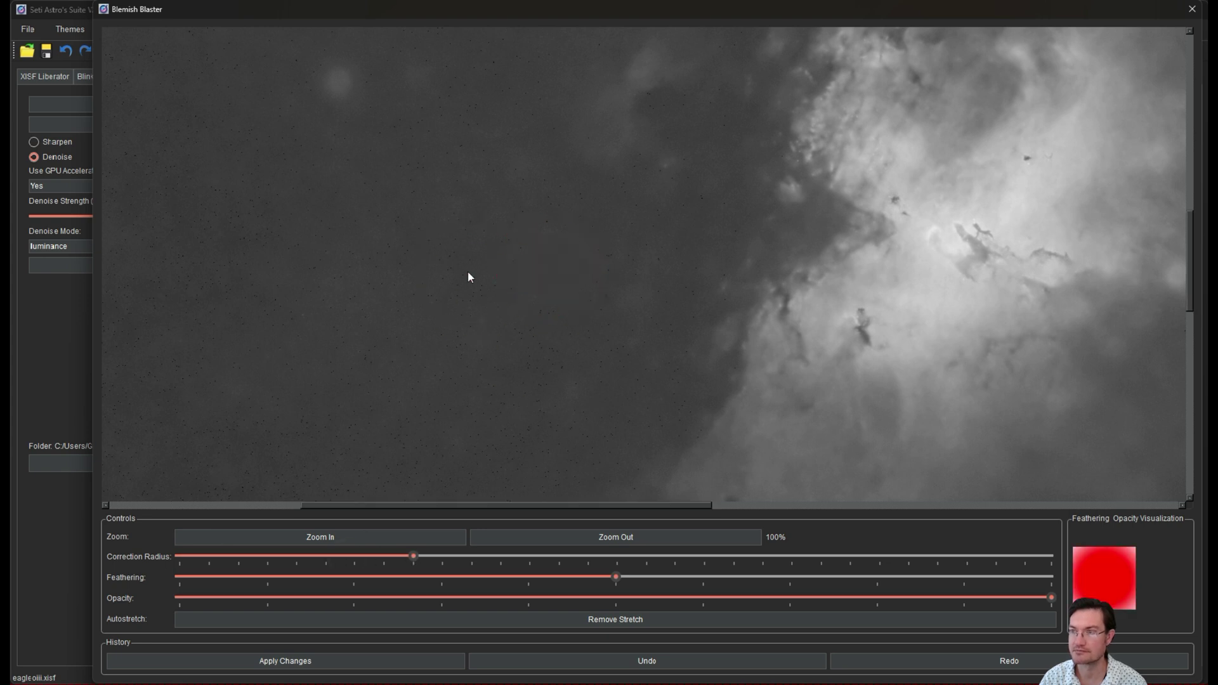
pyautogui.click(337, 78)
pyautogui.moveTo(581, 506); pyautogui.dragTo(753, 506)
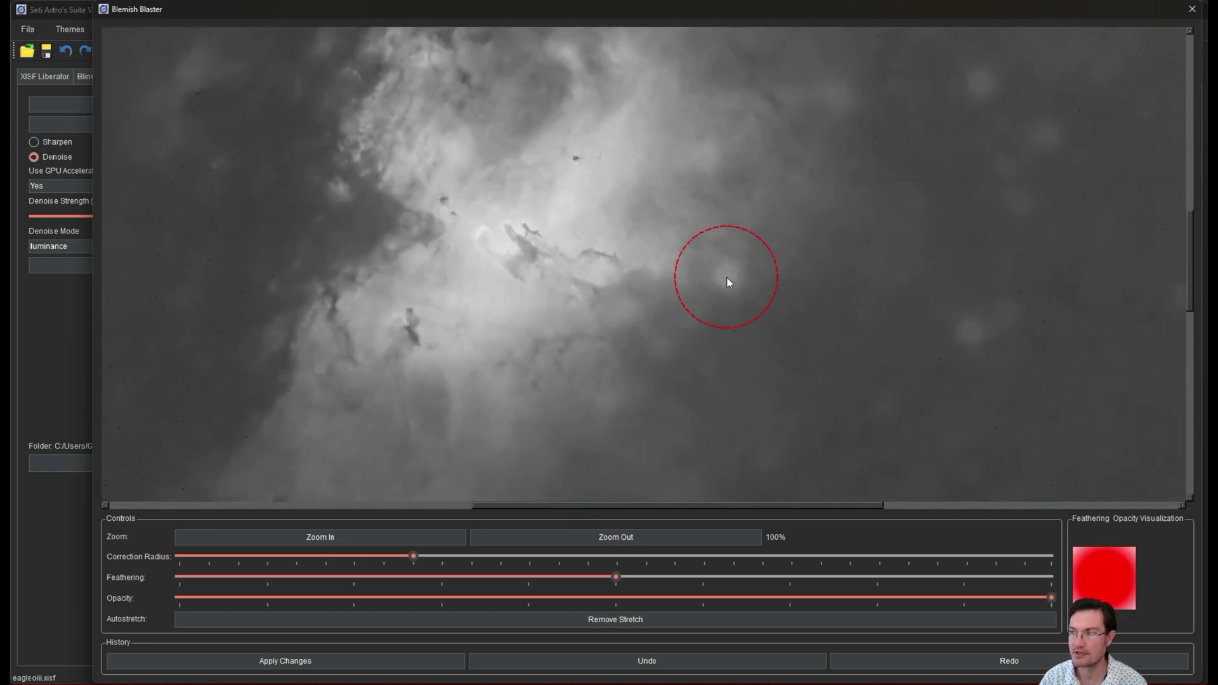
pyautogui.moveTo(413, 556); pyautogui.dragTo(367, 556)
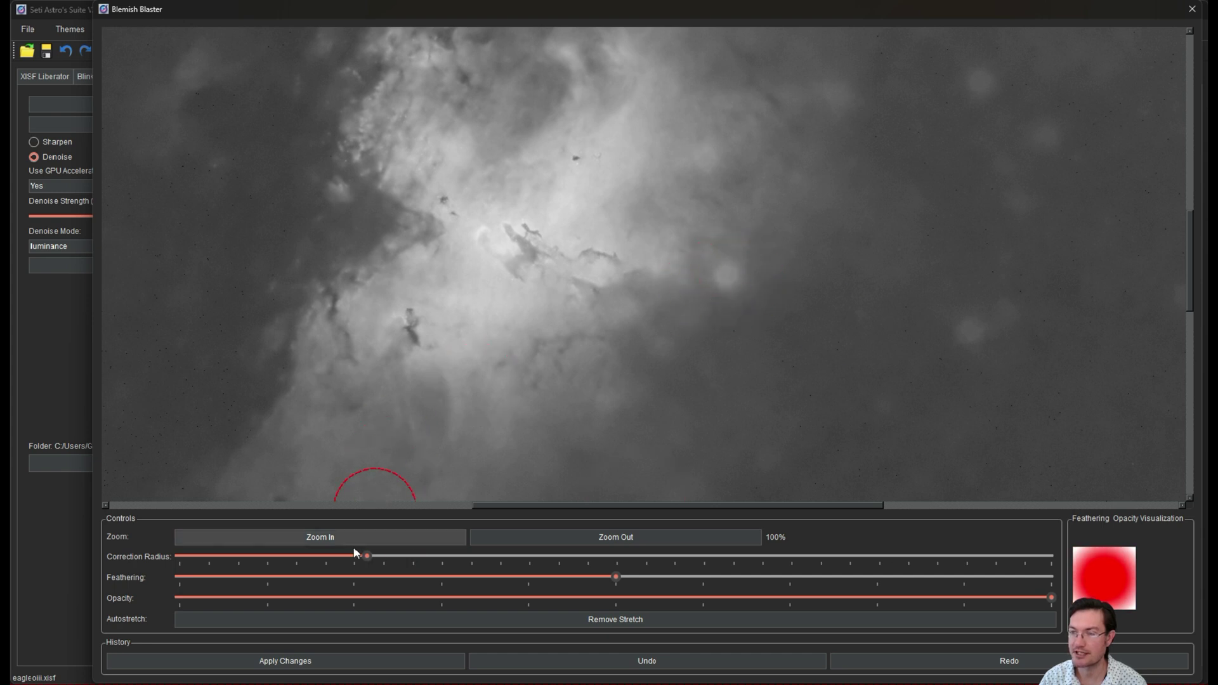
# - Heal the glow right of the pillars with a smaller, lower-opacity correction, then restore full opacity and a larger radius
pyautogui.moveTo(359, 555); pyautogui.dragTo(336, 555)
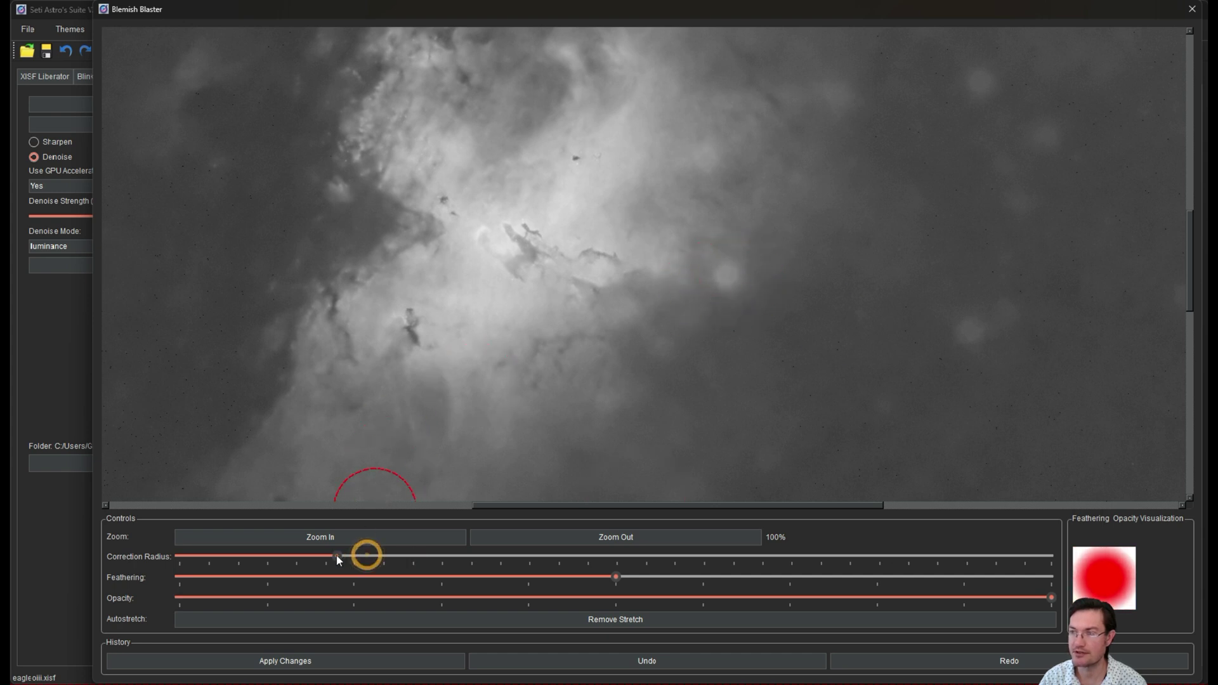
pyautogui.click(726, 277)
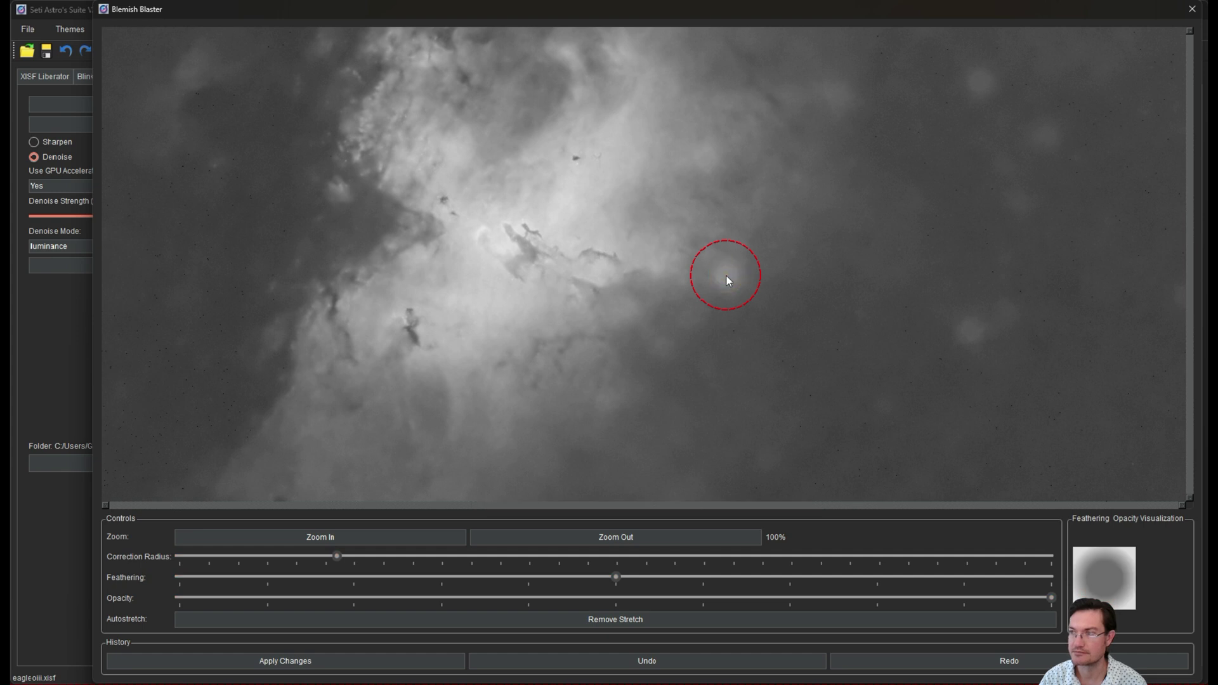
pyautogui.click(600, 660)
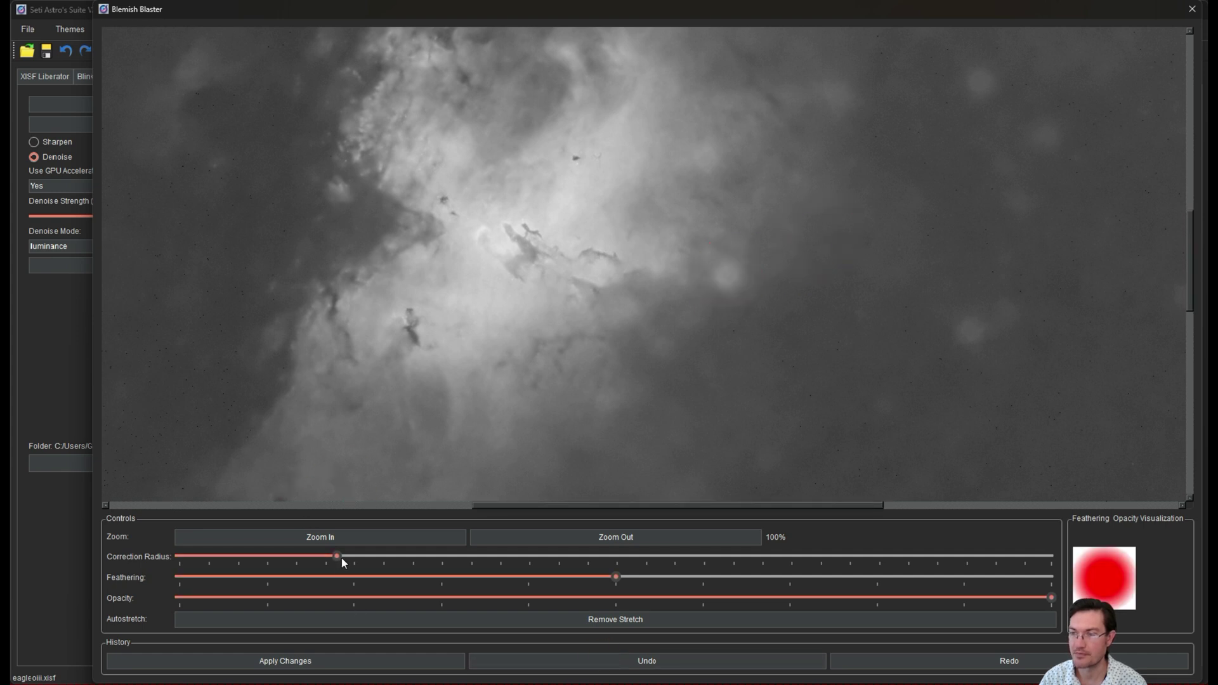
pyautogui.moveTo(341, 558); pyautogui.dragTo(293, 558)
pyautogui.moveTo(1053, 597); pyautogui.dragTo(799, 598)
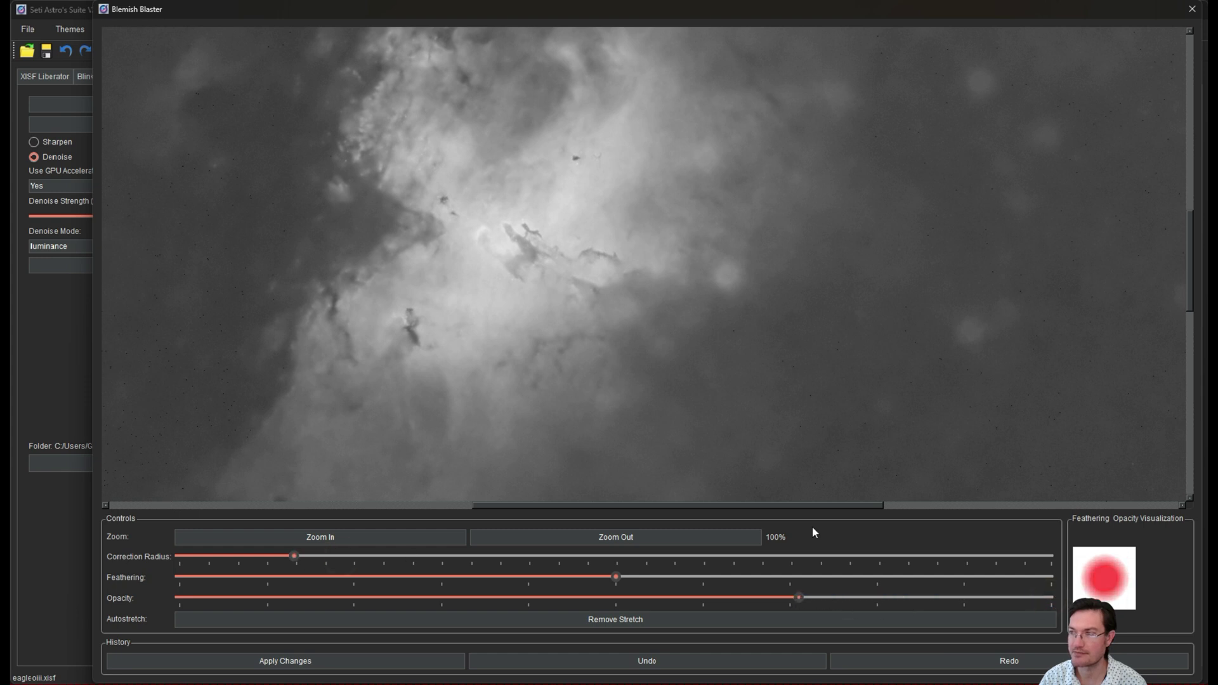
pyautogui.click(727, 276)
pyautogui.moveTo(797, 597); pyautogui.dragTo(1052, 597)
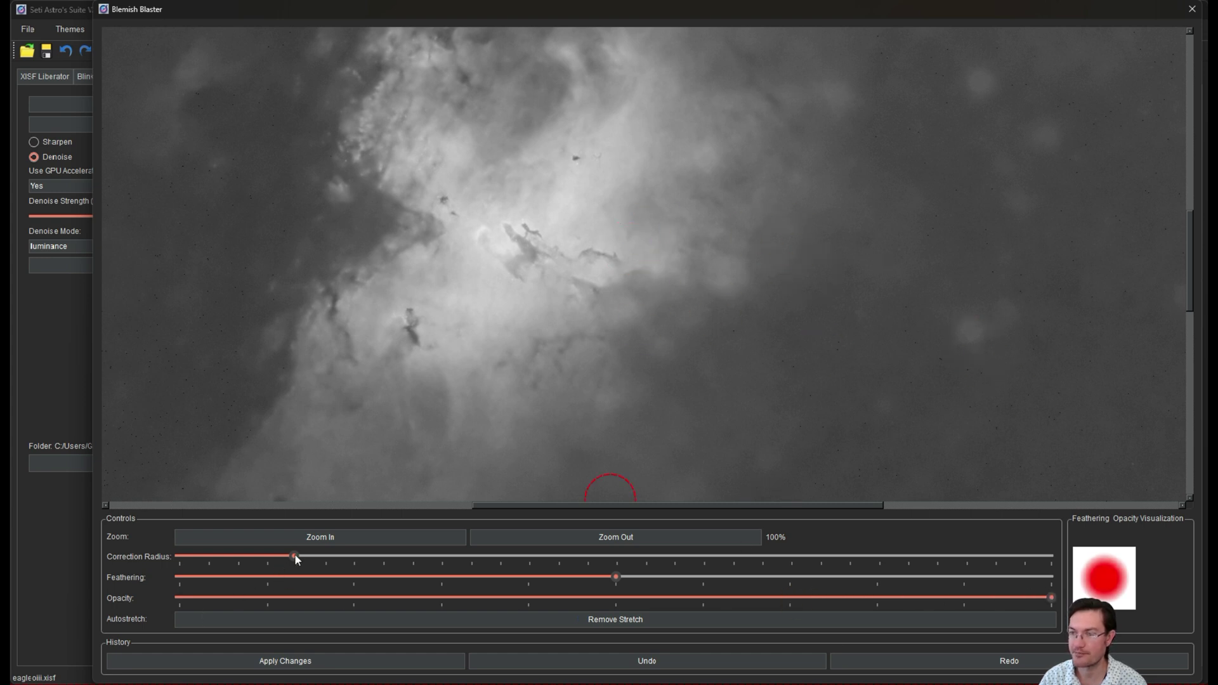
pyautogui.moveTo(295, 558); pyautogui.dragTo(411, 557)
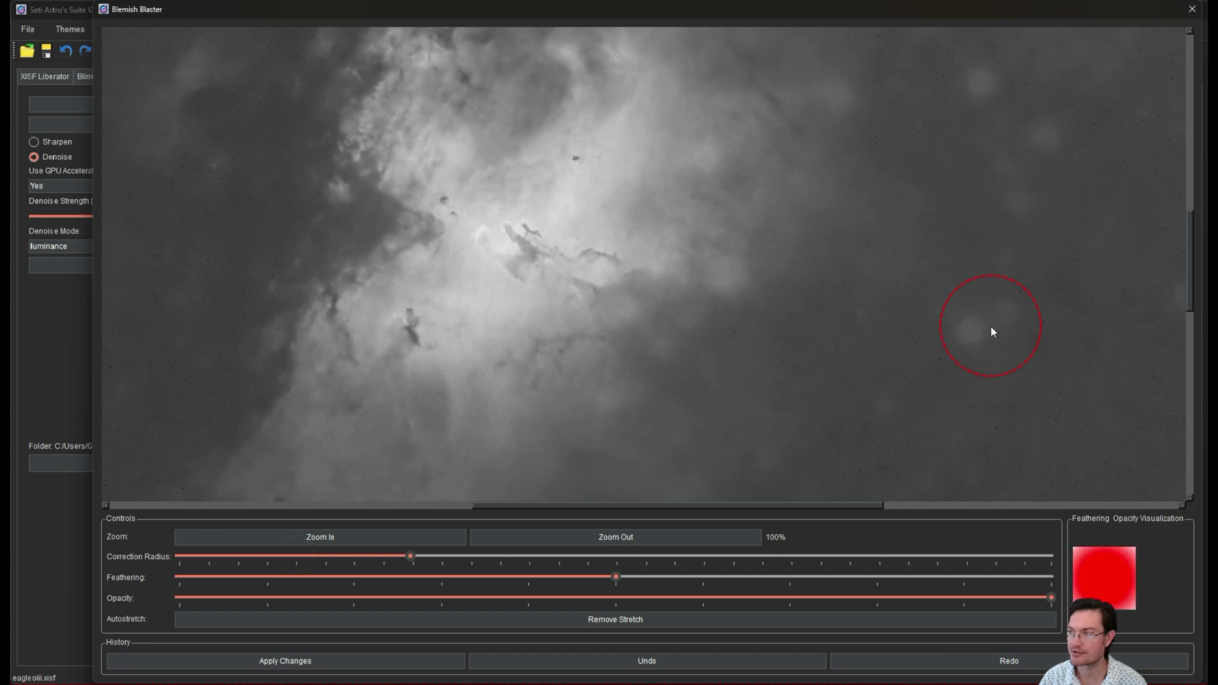
# - Heal the remaining faint glows in the lower-right and upper sky
pyautogui.click(991, 325)
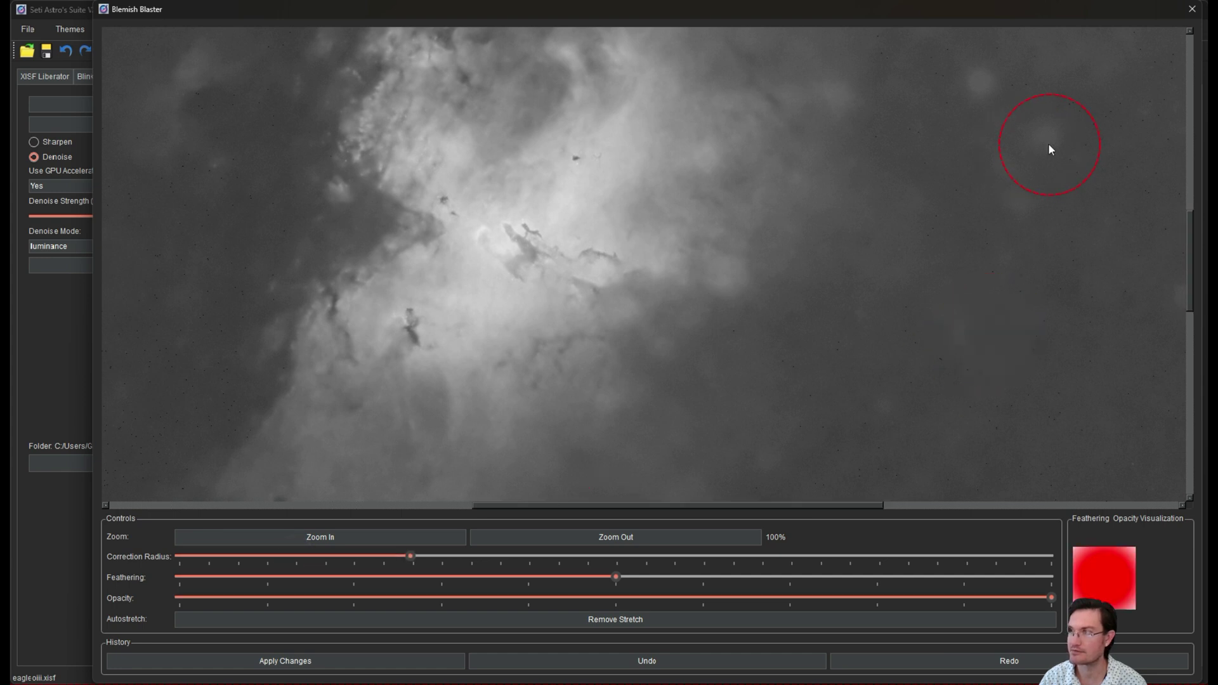
pyautogui.hscroll(5, 979, 82)
pyautogui.scroll(3, 951, 361)
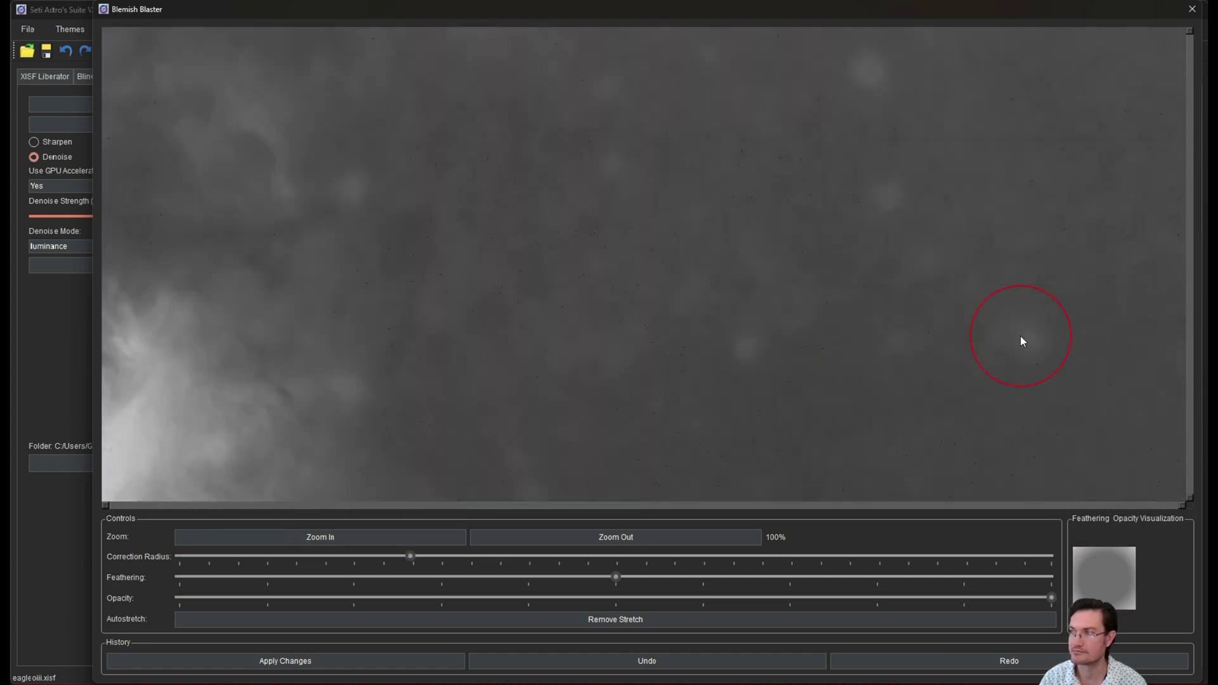
pyautogui.hscroll(5, 479, 294)
pyautogui.hscroll(5, 810, 142)
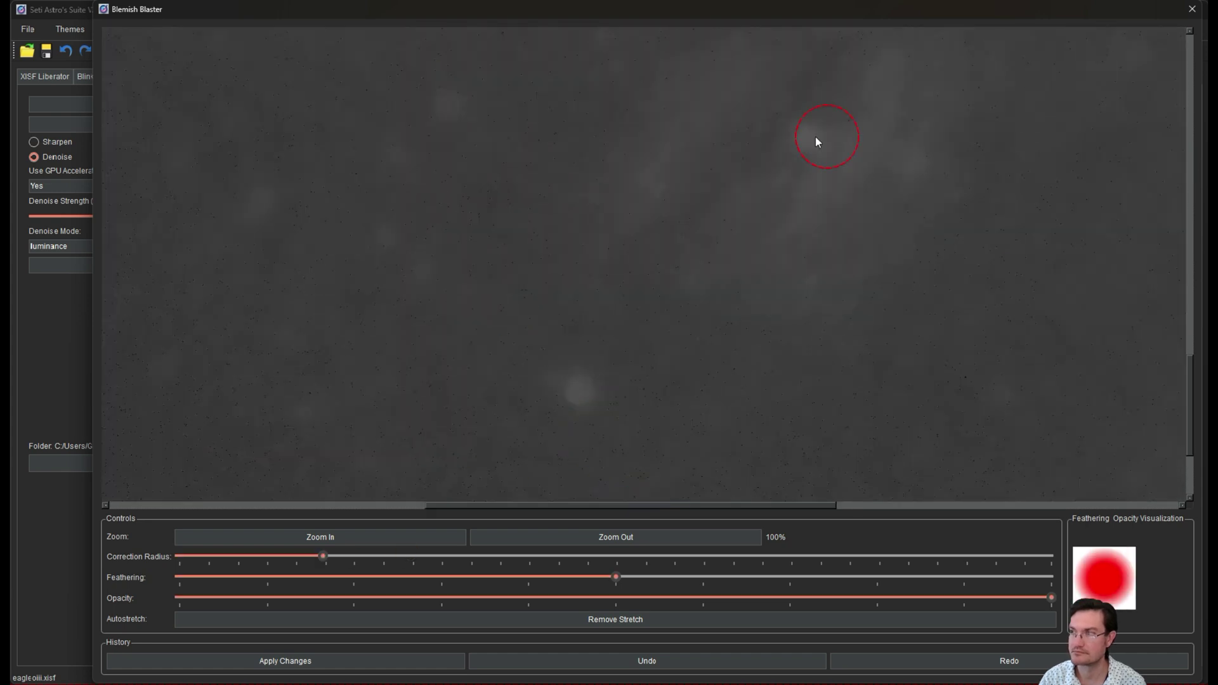
pyautogui.hscroll(5, 677, 200)
pyautogui.scroll(5, 856, 279)
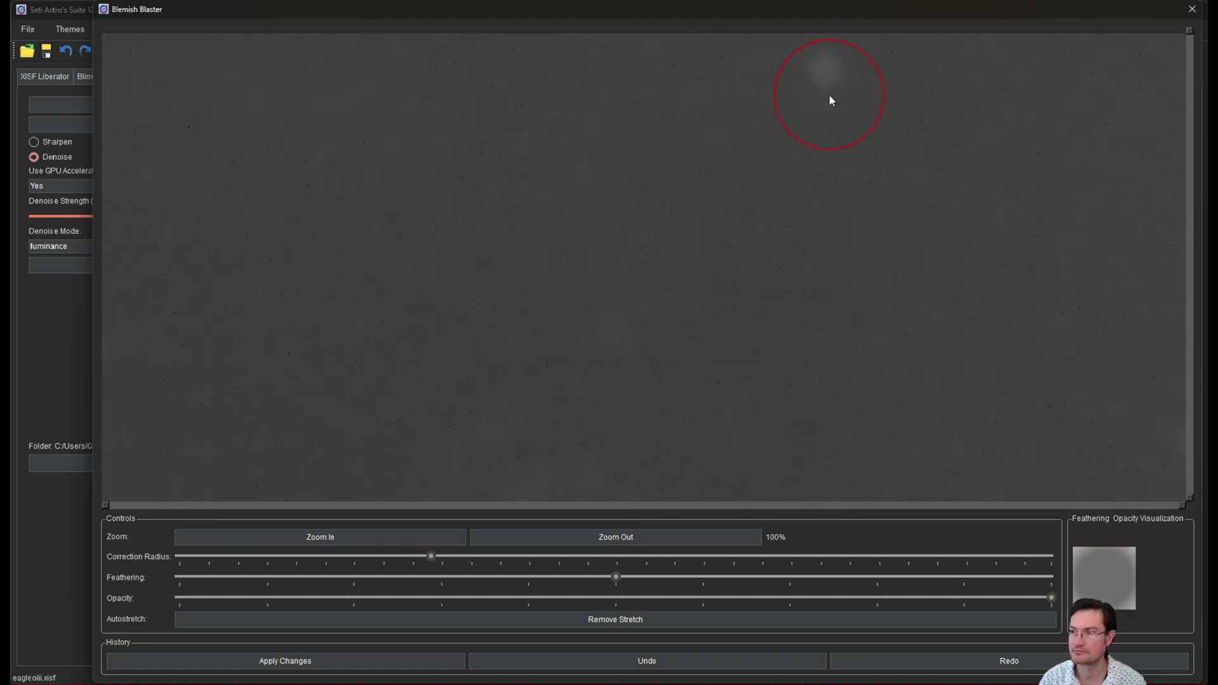
pyautogui.click(695, 94)
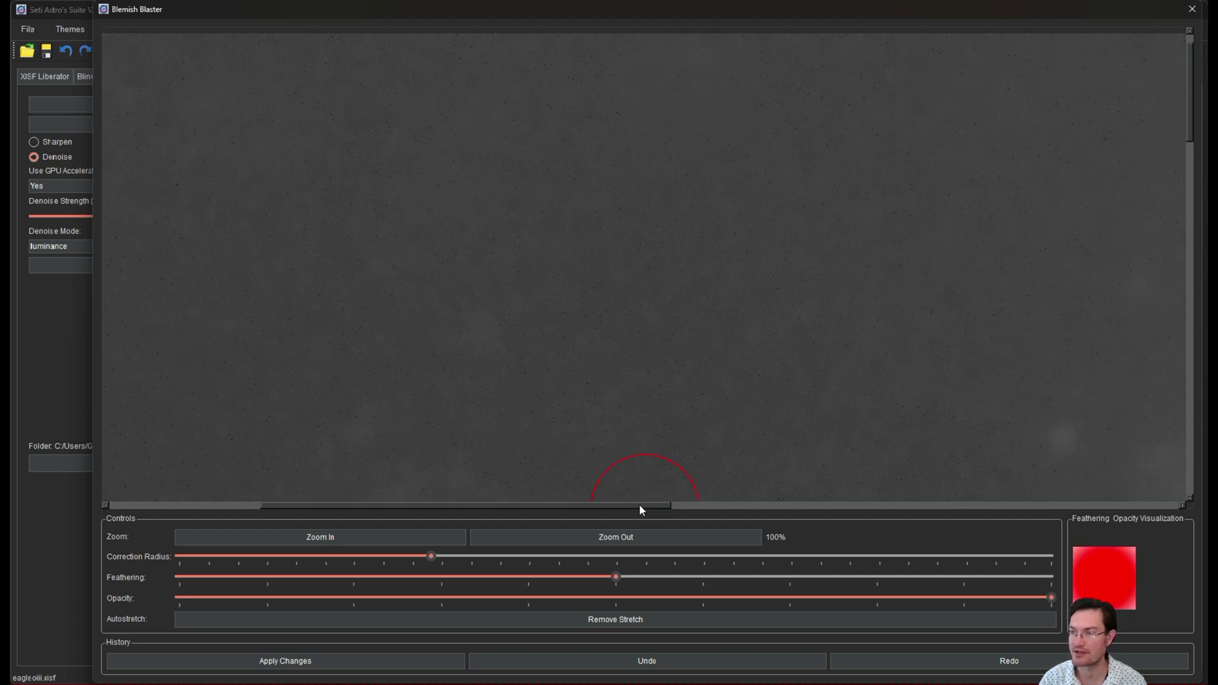
# - Apply all blemish corrections to the Eagle OIII image
pyautogui.moveTo(638, 503); pyautogui.dragTo(484, 503)
pyautogui.scroll(-5, 1169, 203)
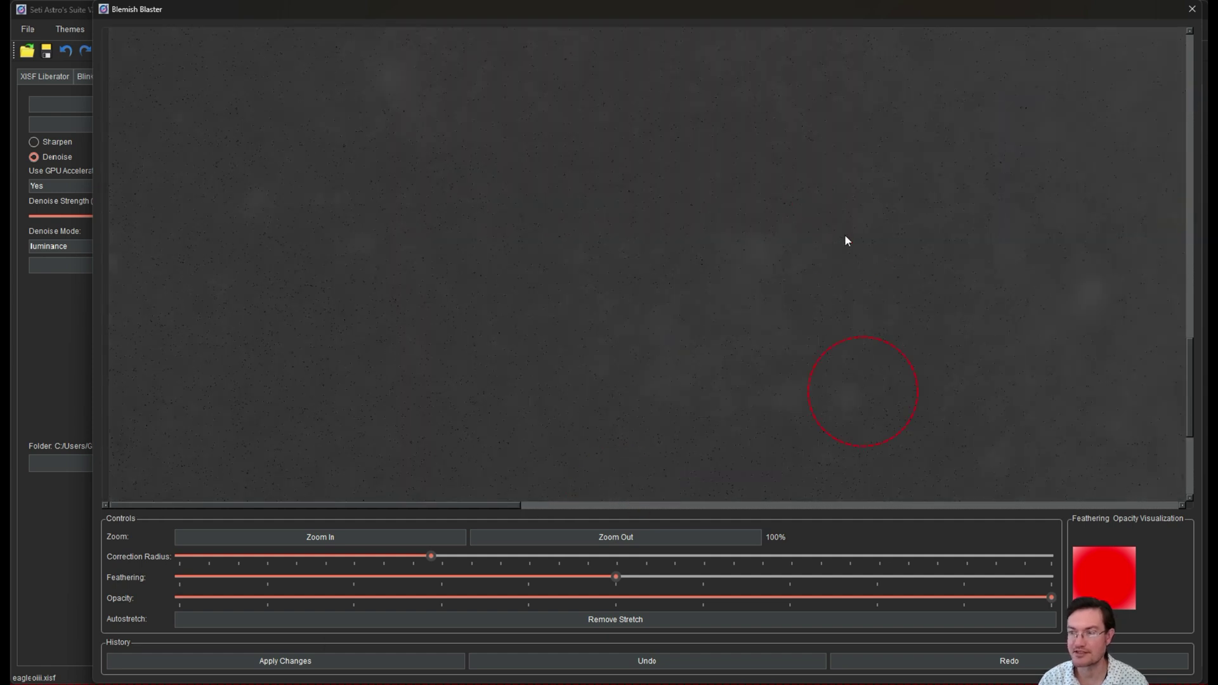
pyautogui.click(305, 666)
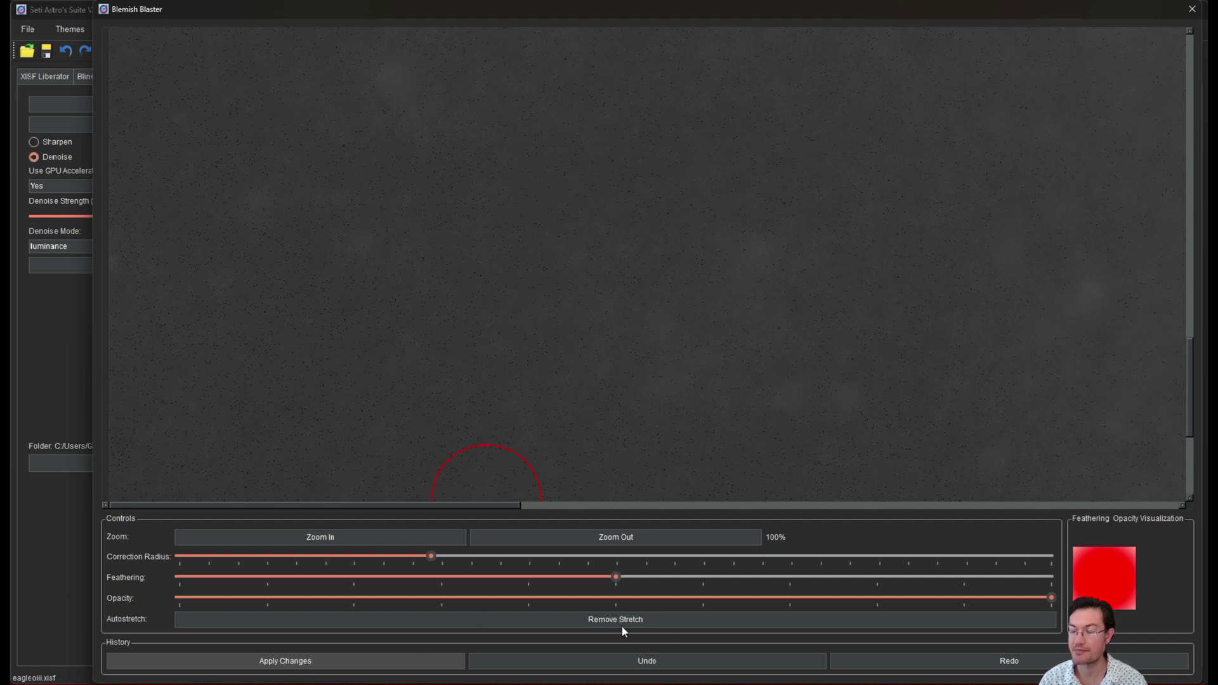
# - Close Blemish Blaster and fit the corrected Eagle OIII image in the Cosmic Clarity preview
pyautogui.press('Escape')
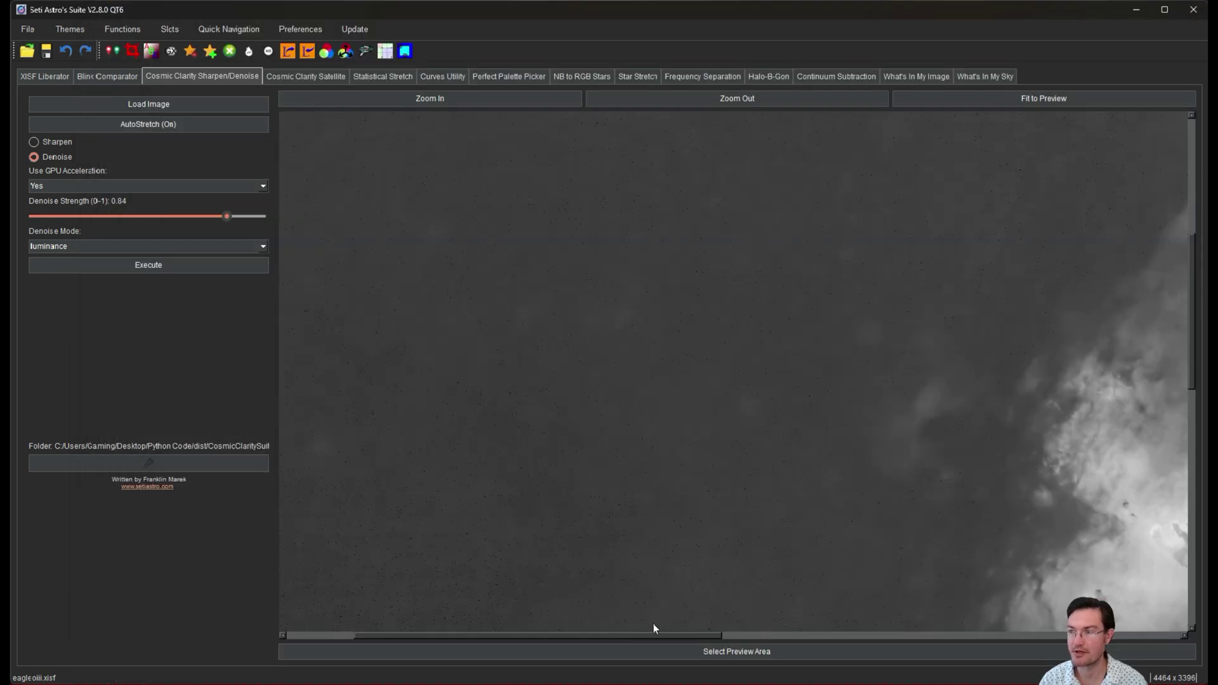
pyautogui.moveTo(650, 634); pyautogui.dragTo(782, 636)
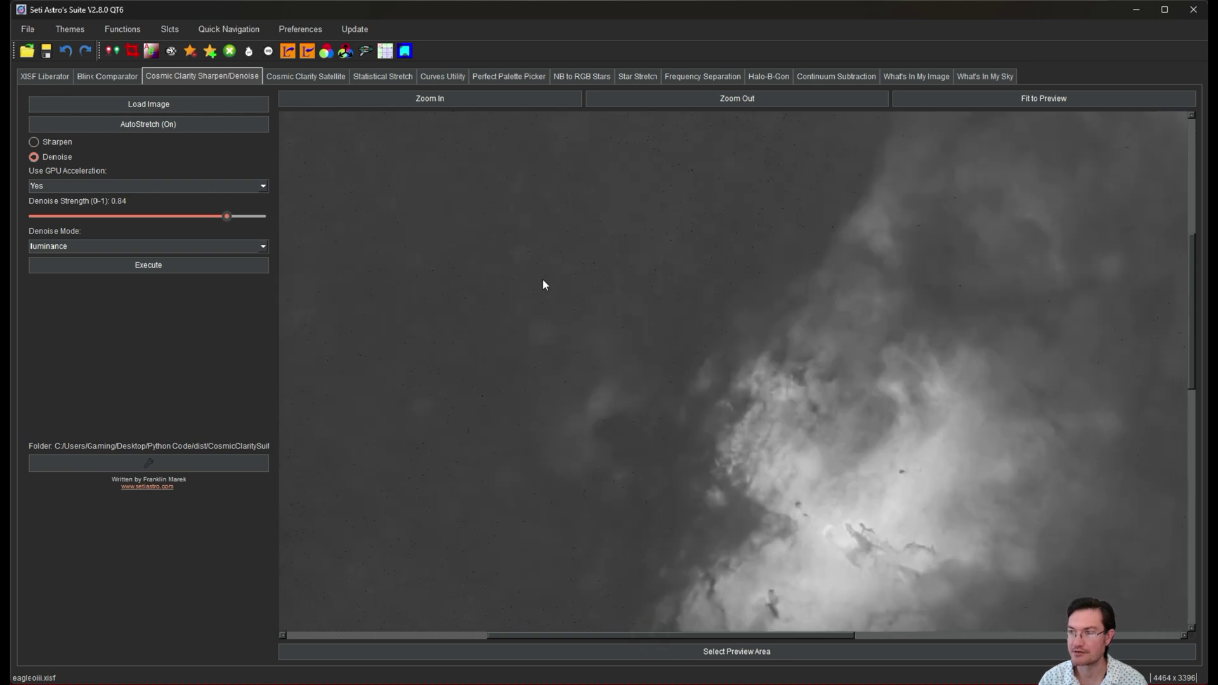
pyautogui.click(1030, 99)
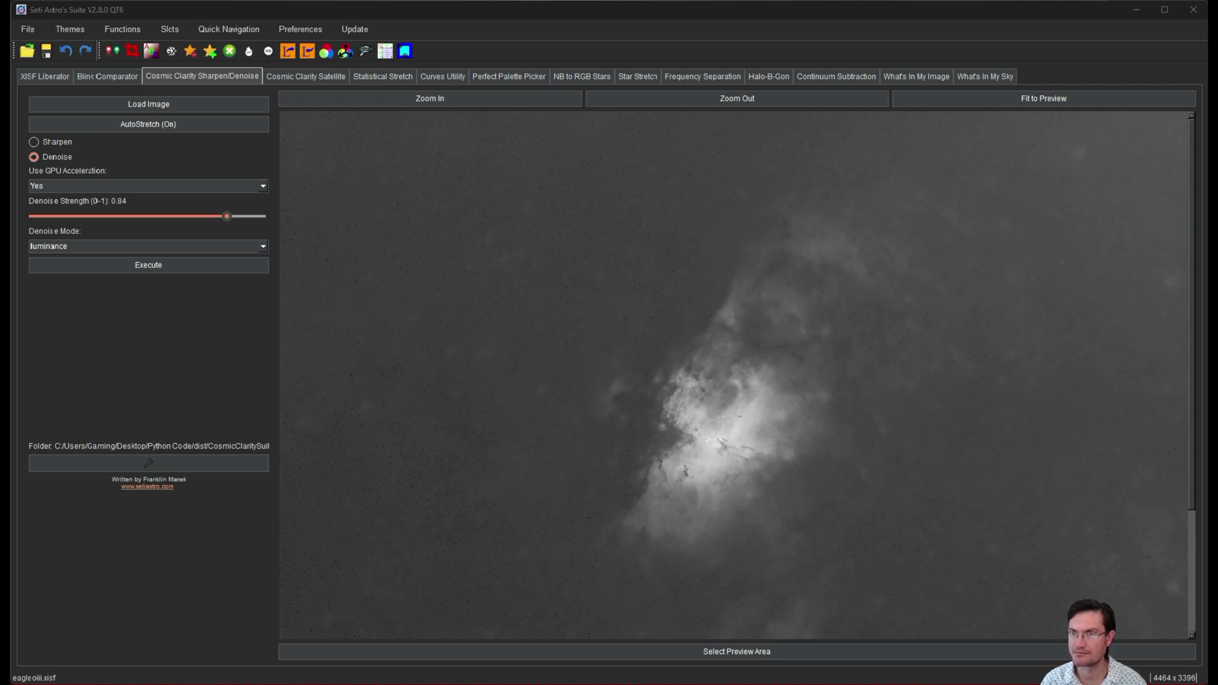
pyautogui.click(148, 123)
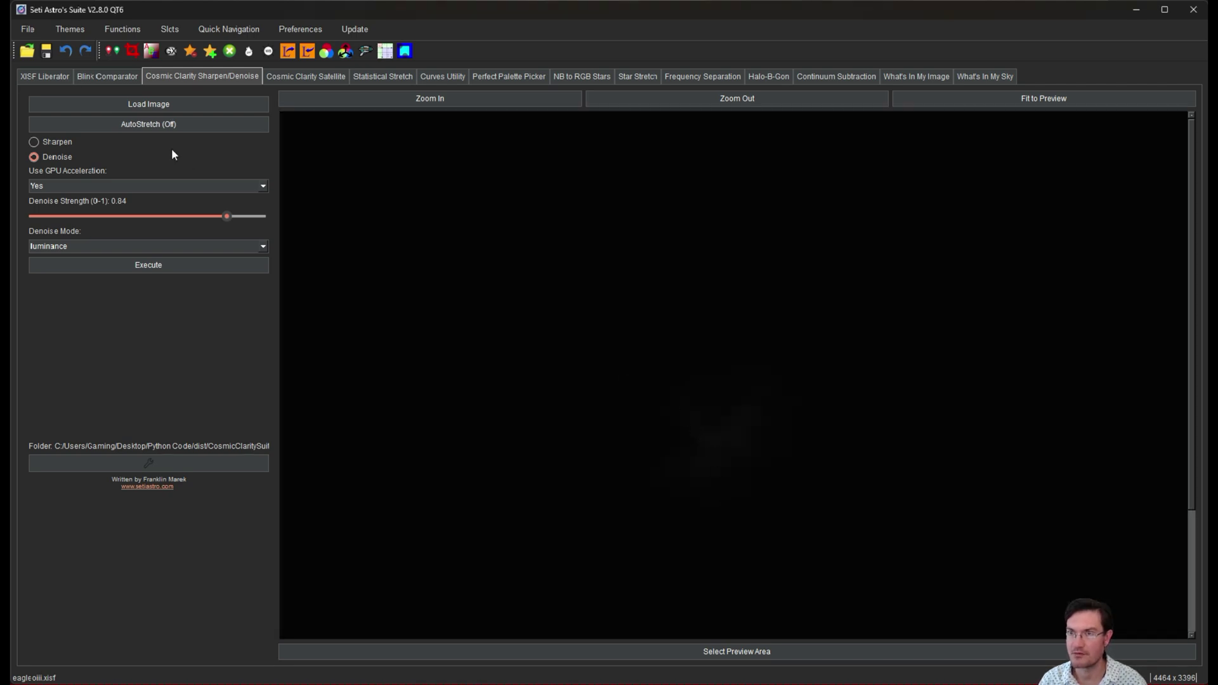
pyautogui.click(159, 124)
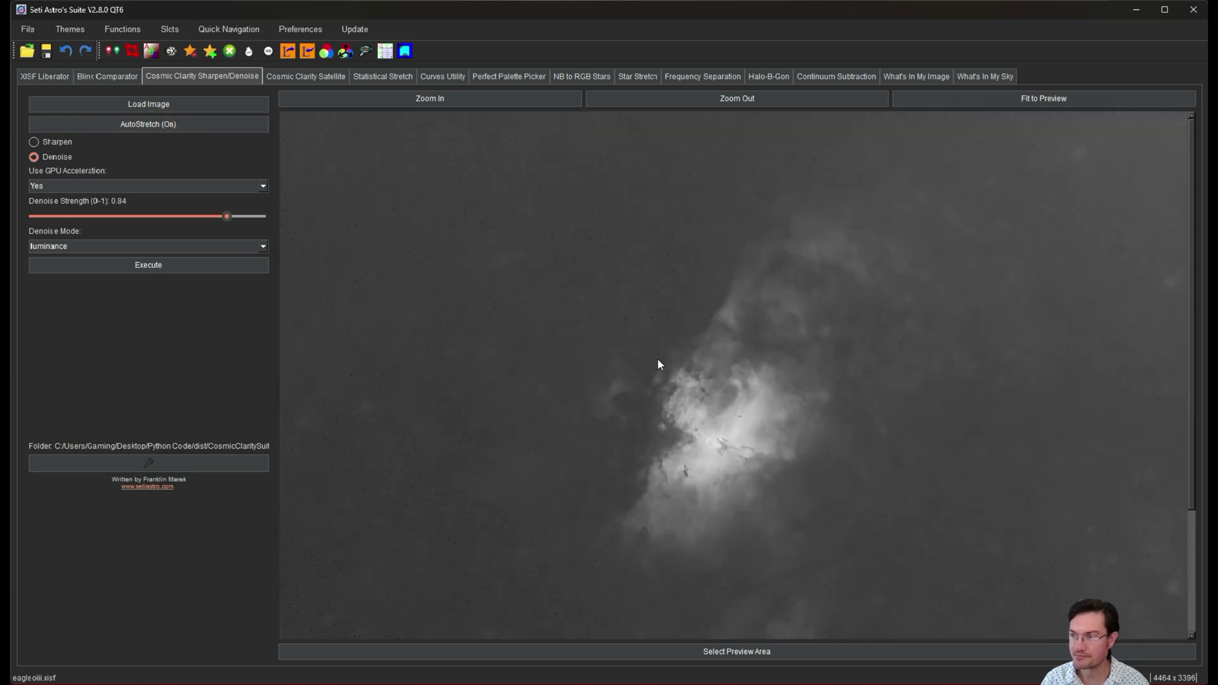